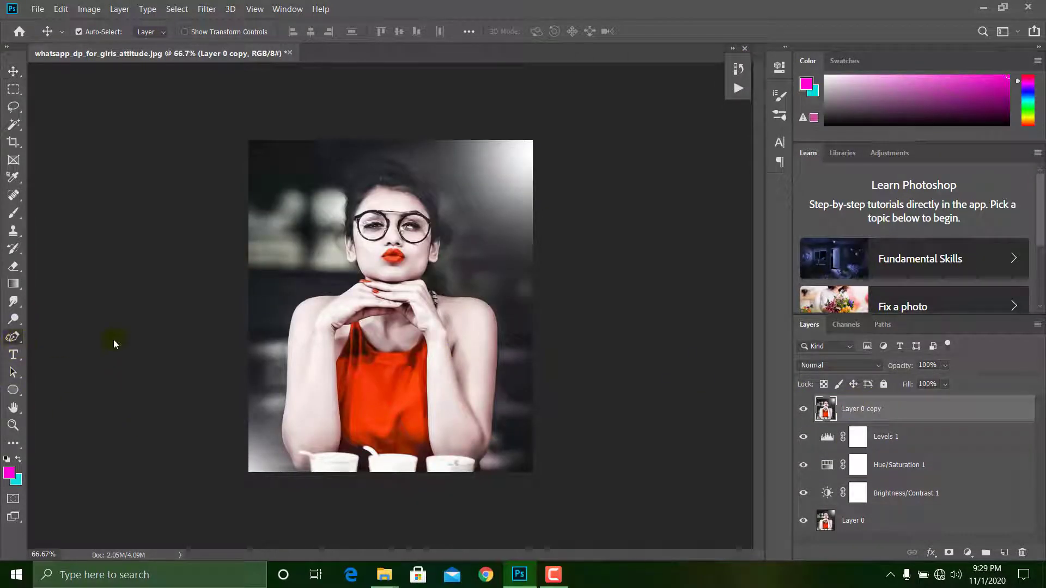
- Start a Curvature Pen path at the glasses' left hinge and trace the outer edge of the left rim down to its bottom
key(p)
key(ctrl+plus)
key(ctrl+plus)
key(ctrl+plus)
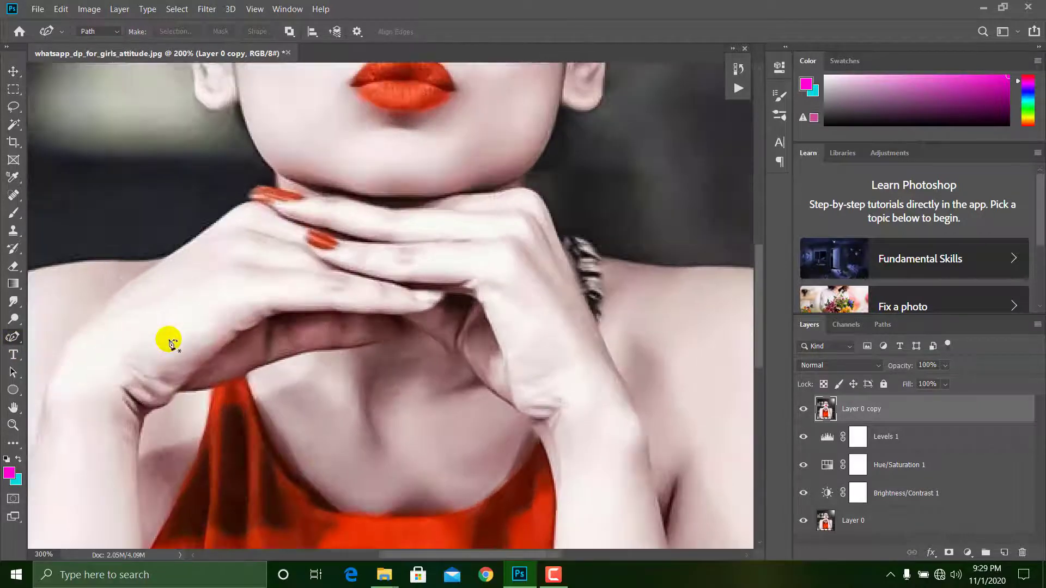
scroll(169, 340, up, 7)
key(ctrl+plus)
click(168, 230)
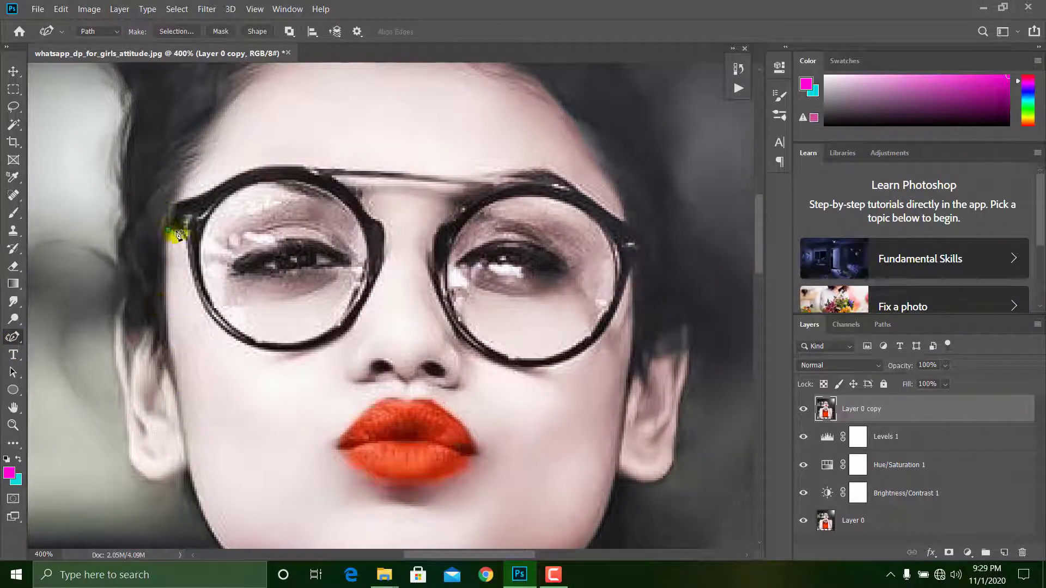
click(186, 238)
click(190, 251)
click(195, 284)
click(203, 304)
click(223, 327)
click(260, 347)
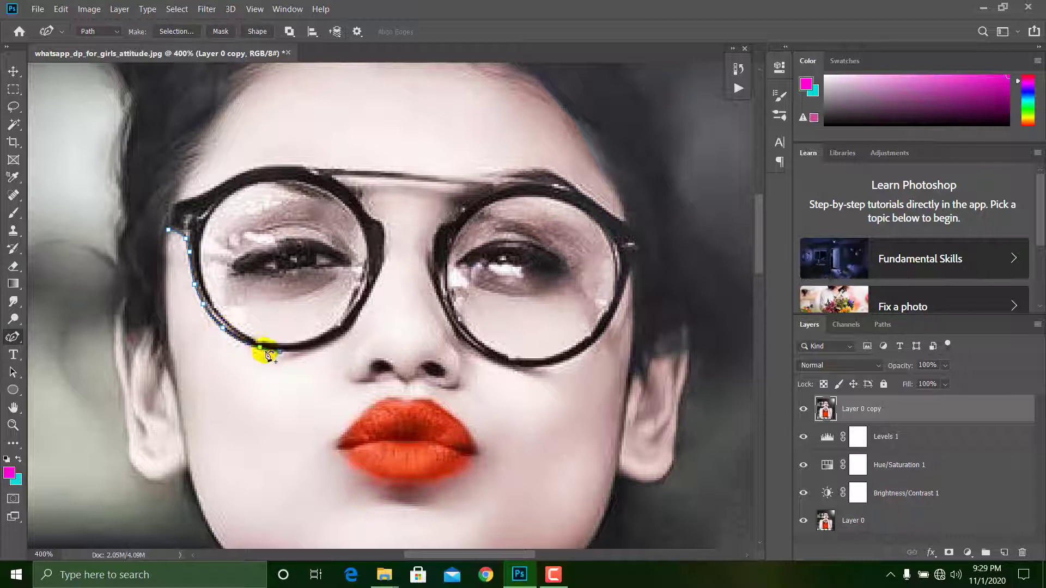
click(255, 348)
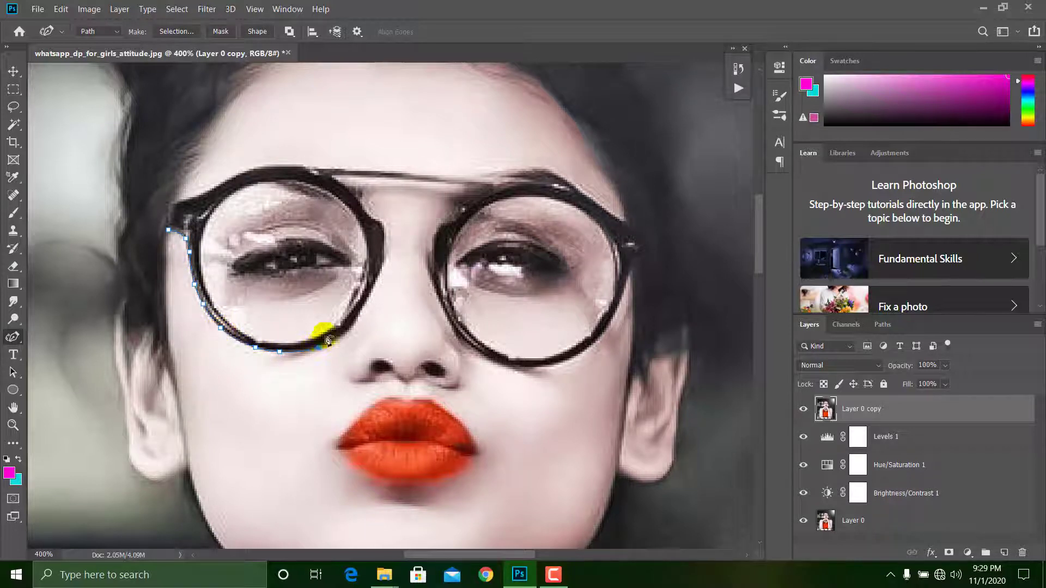
- Continue the path up the nose side of the left rim's outer edge to the bridge
click(358, 319)
click(380, 273)
drag(366, 295, 369, 295)
click(384, 226)
click(384, 262)
click(354, 194)
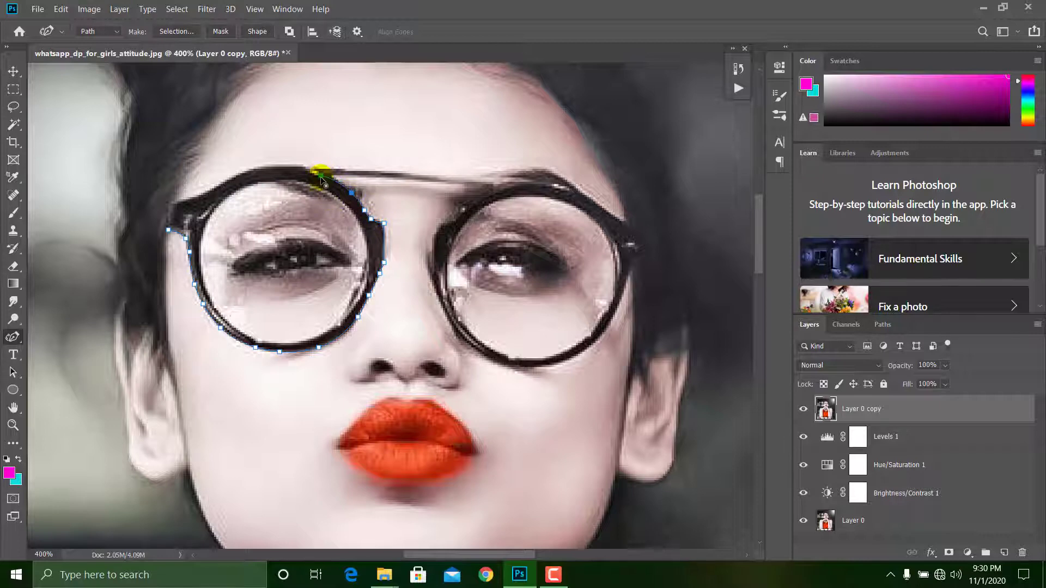
- Extend the path along the underside of the glasses' bridge to the right rim
click(376, 181)
key(ctrl+1)
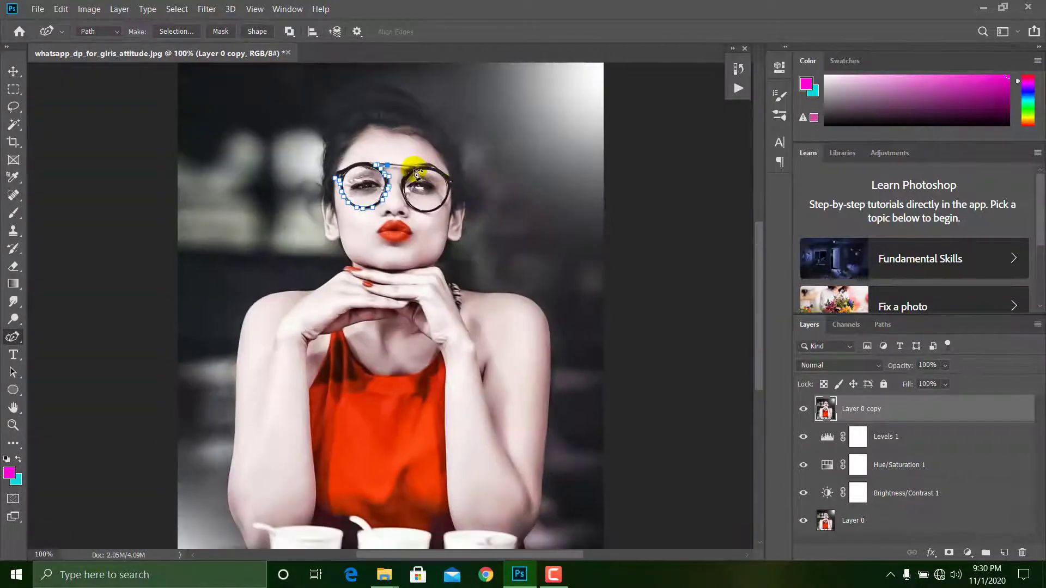
key(ctrl+plus)
key(ctrl+plus)
key(ctrl+plus)
scroll(438, 163, up, 12)
click(483, 206)
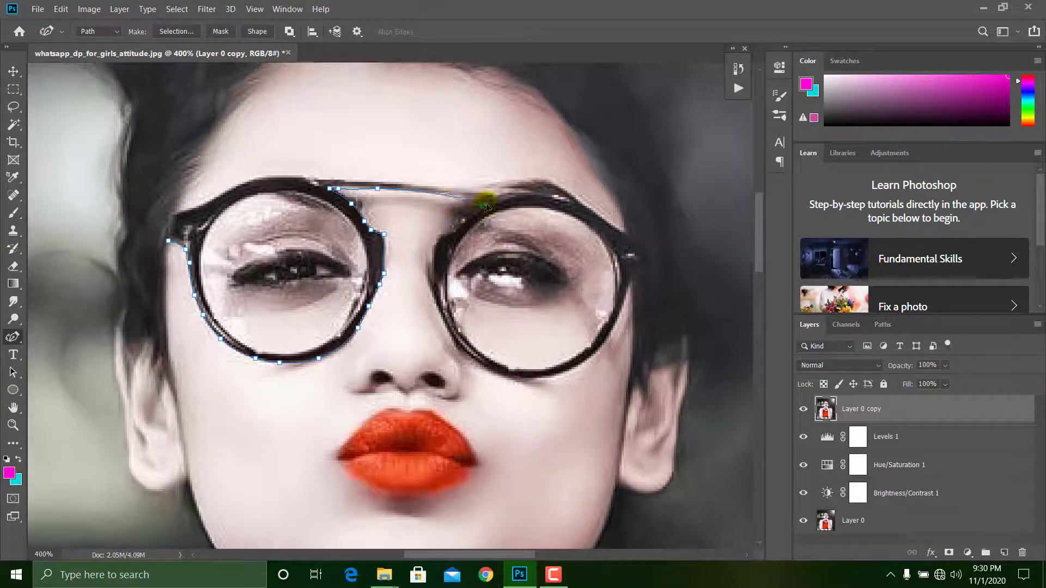
click(377, 189)
click(488, 203)
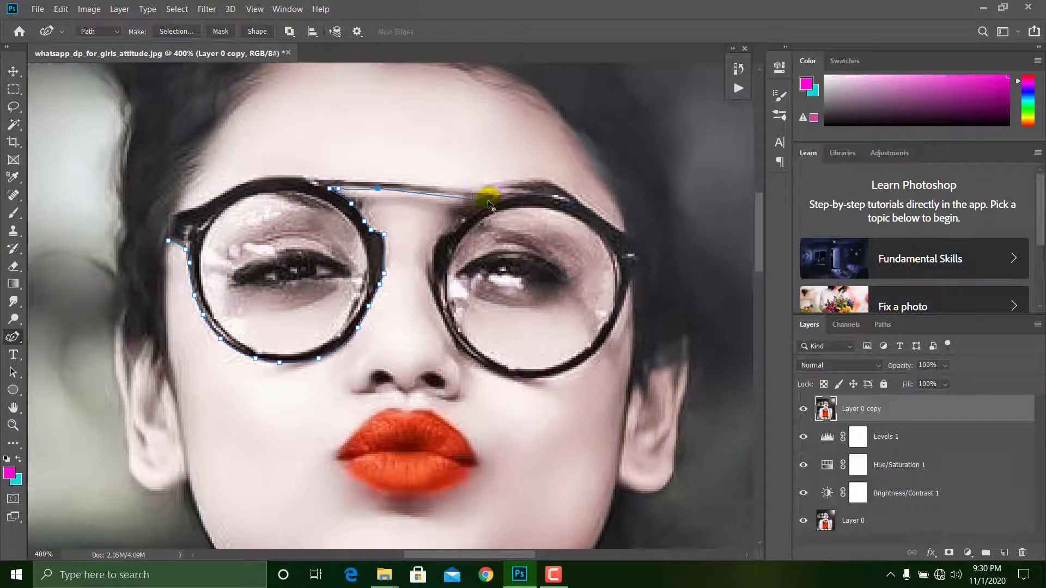
- Trace the path down the nose side of the right rim's outer edge
click(457, 229)
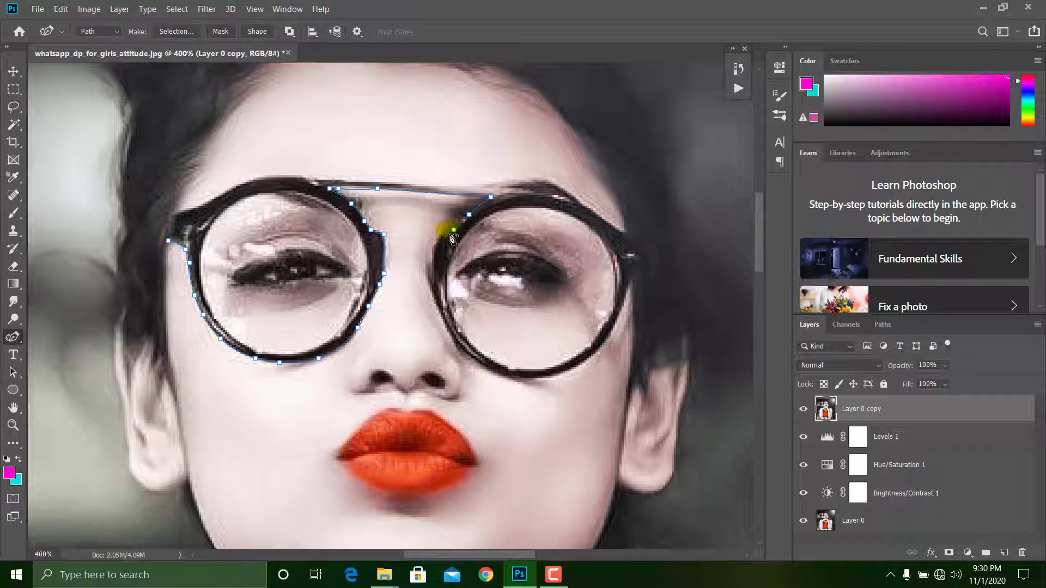
click(434, 275)
click(437, 238)
click(438, 238)
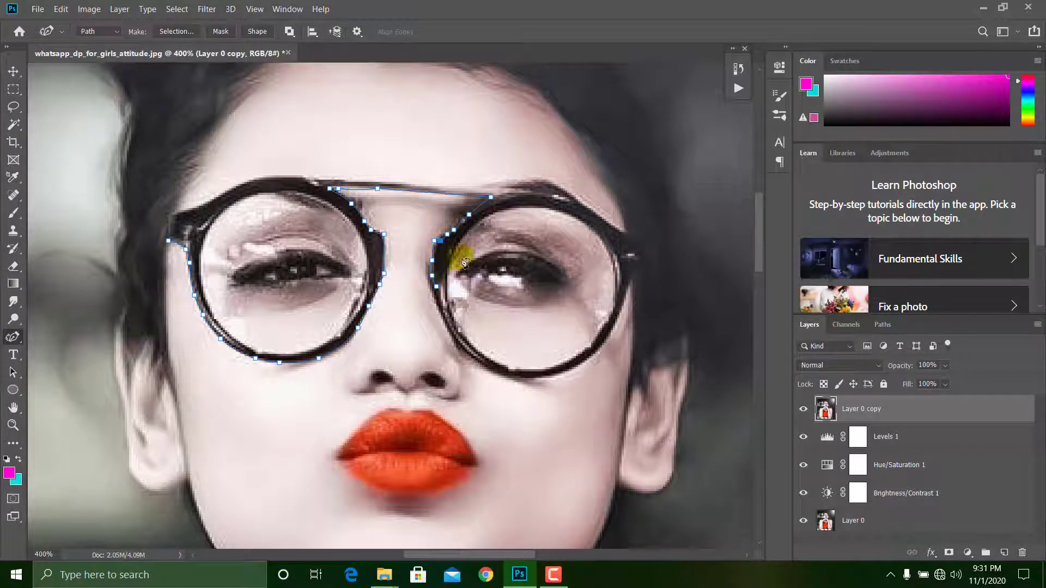
click(445, 317)
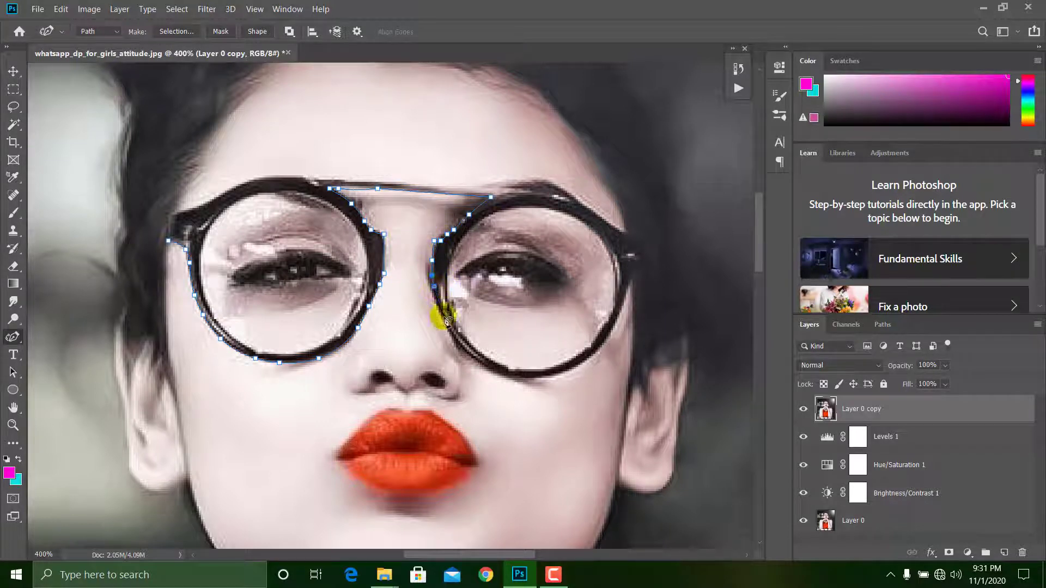
- Continue the path around the bottom of the right rim and up to the right hinge
click(506, 377)
click(626, 296)
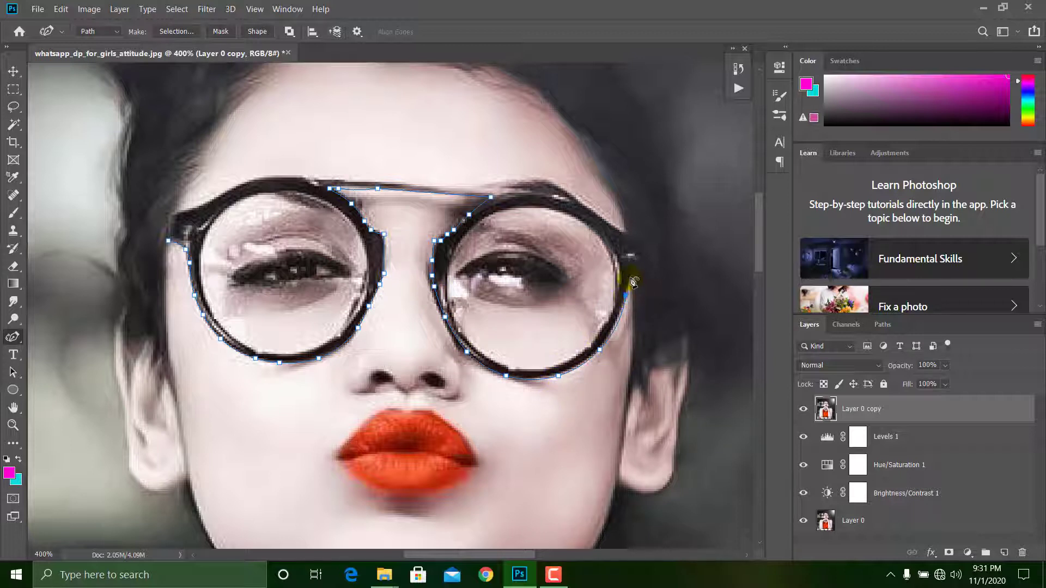
click(630, 278)
click(640, 267)
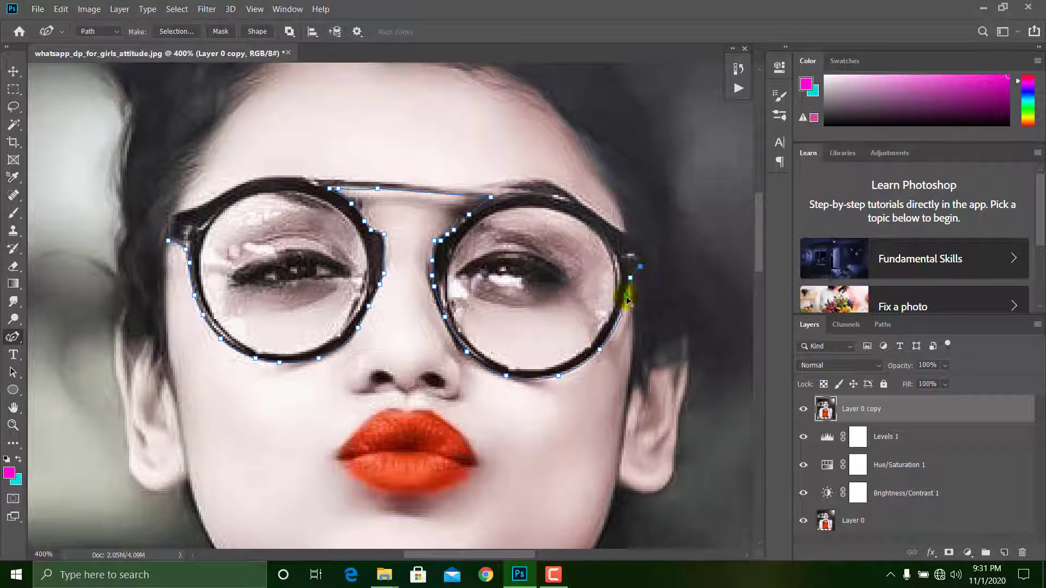
- Trace the path over the top of the right rim and across the upper edge of the bridge
click(600, 217)
click(580, 201)
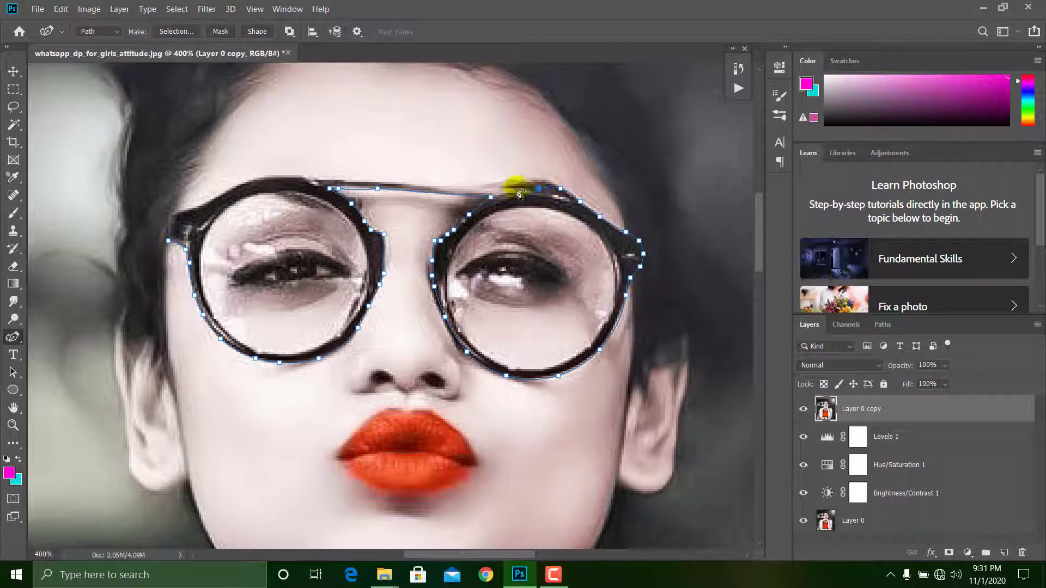
click(510, 185)
click(308, 178)
click(538, 188)
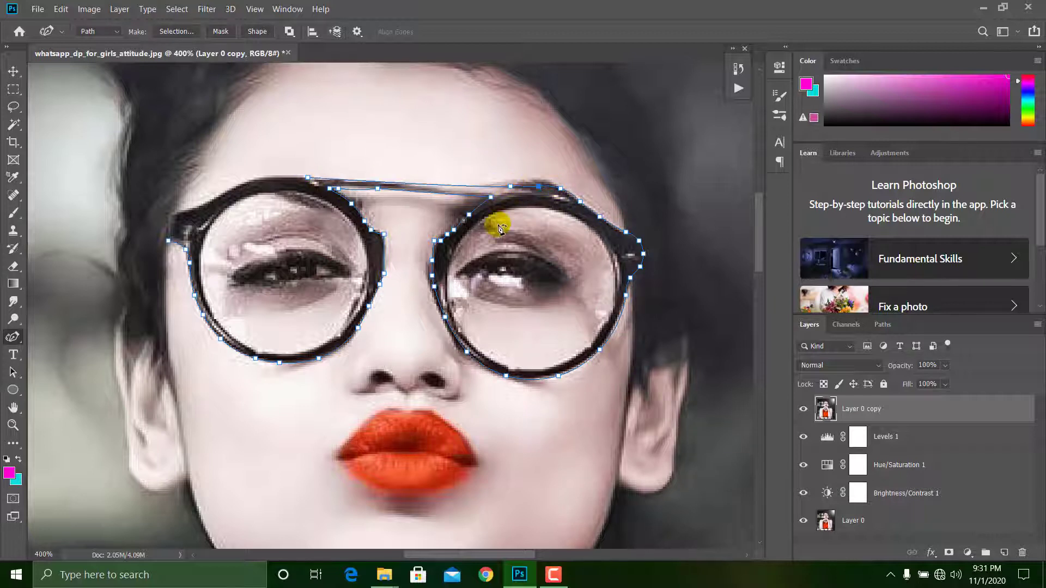
- Trace the top of the left rim and close the outer frame path at the left hinge
click(254, 177)
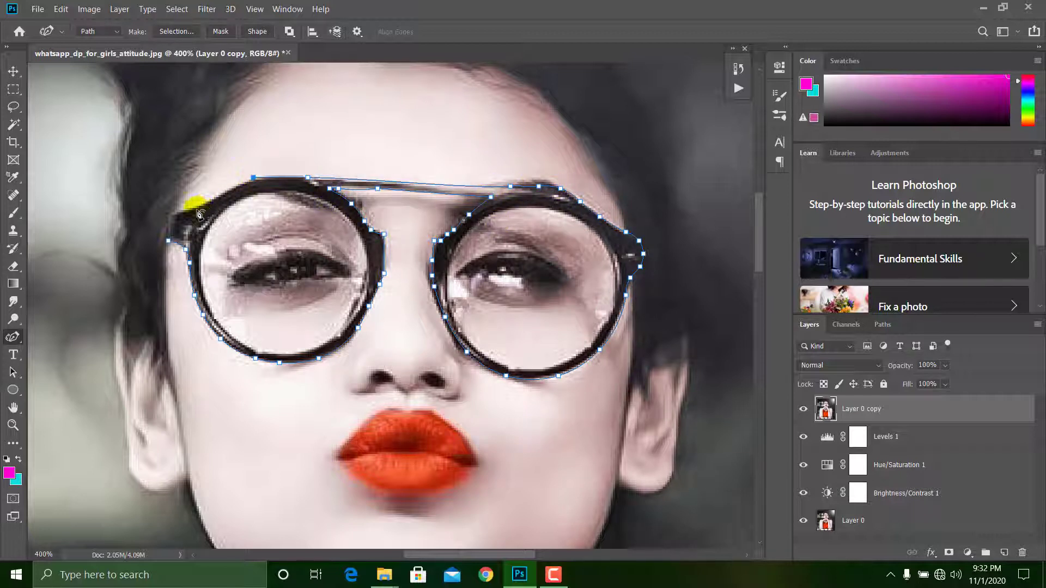
click(196, 209)
click(230, 190)
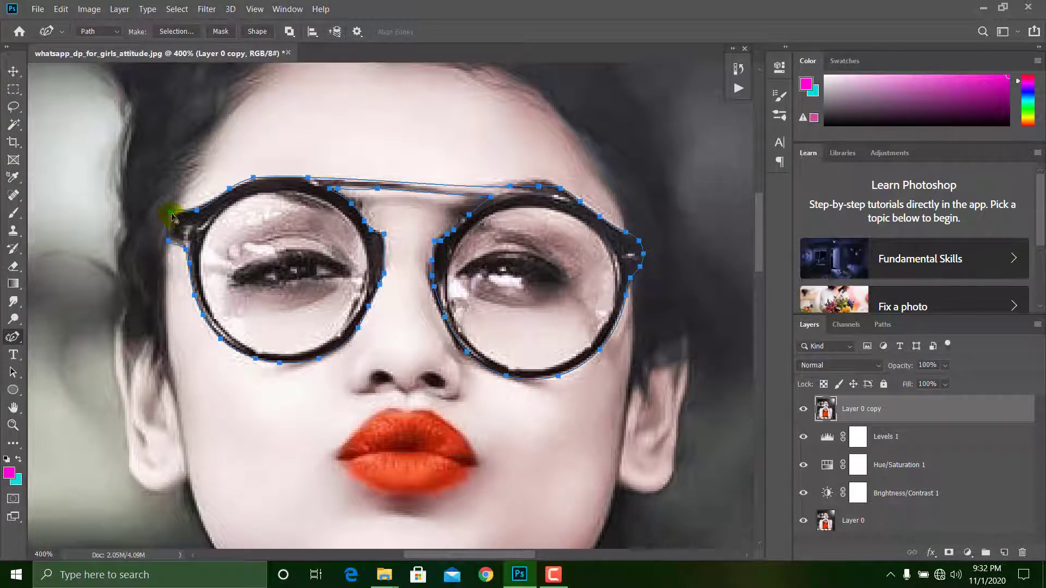
click(172, 214)
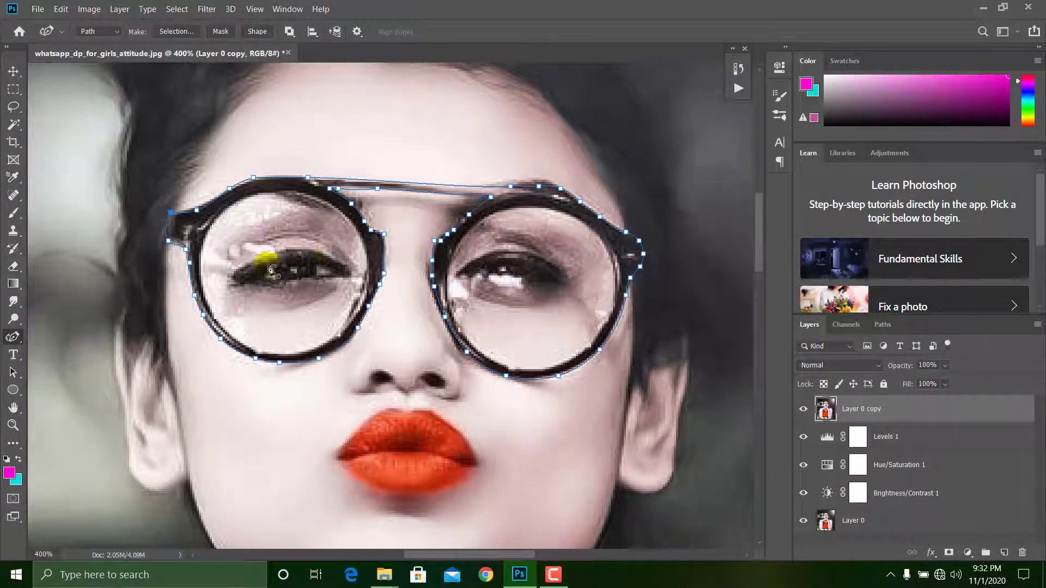
- Trace a closed path around the inner edge of the left lens opening
click(207, 235)
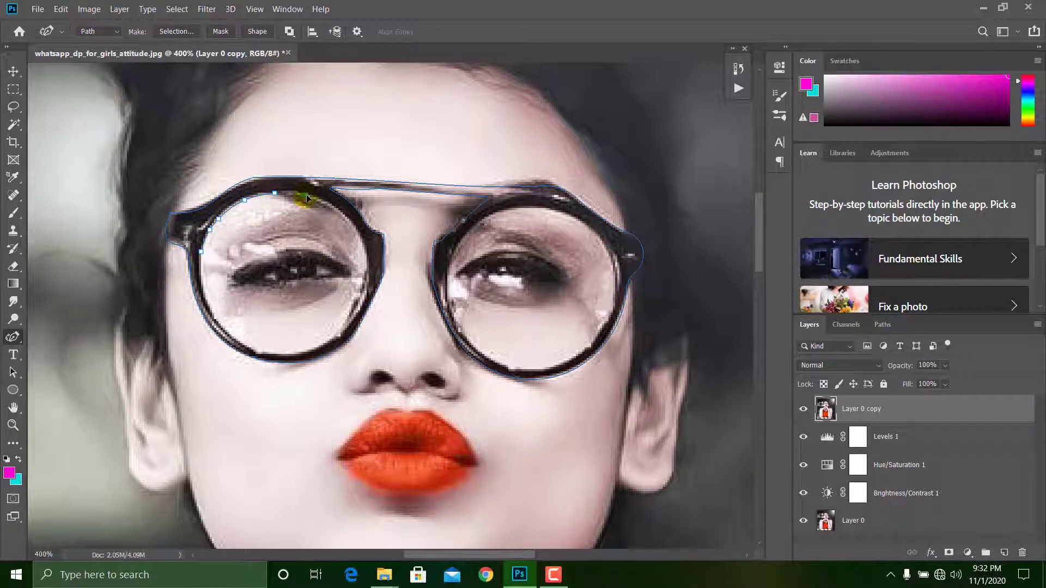
click(364, 253)
click(357, 301)
click(337, 336)
click(290, 353)
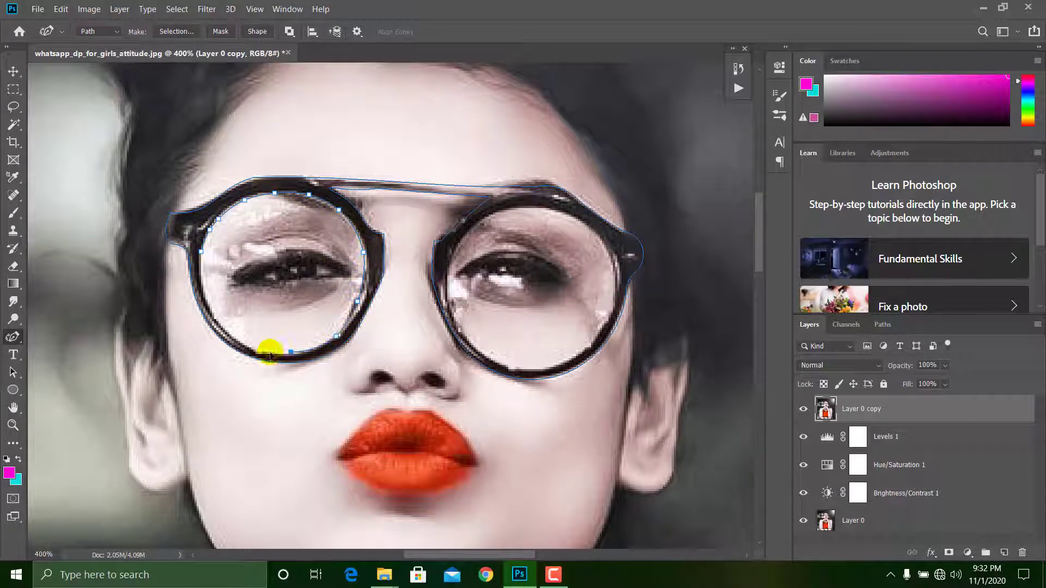
click(239, 341)
click(210, 307)
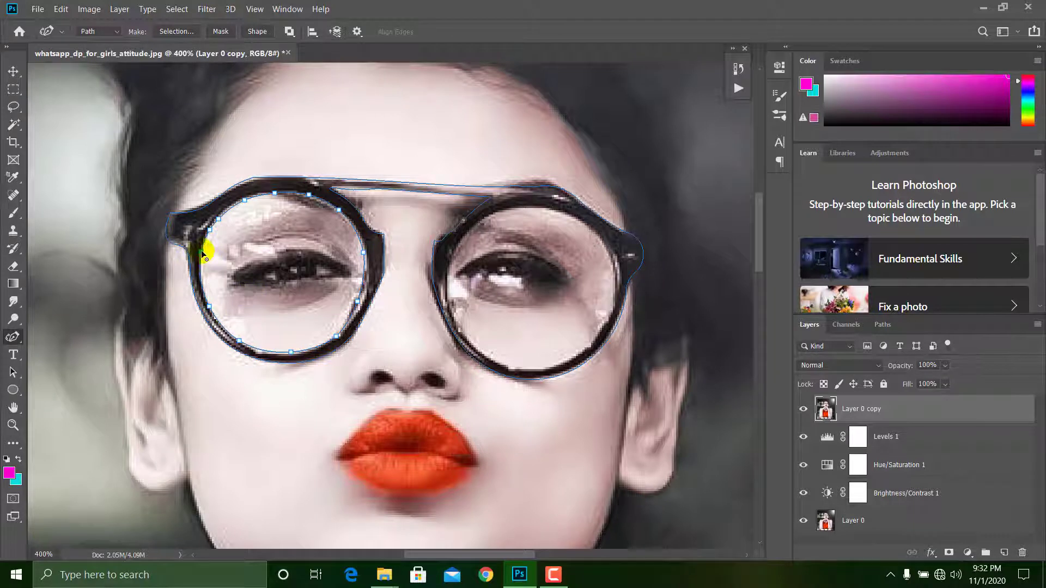
click(203, 254)
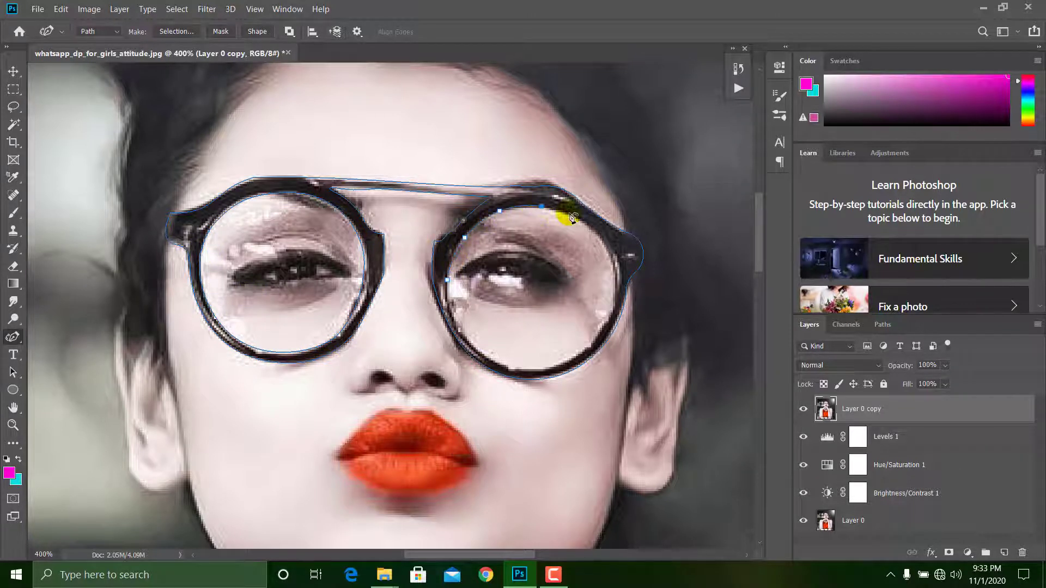
- Trace a path around the inner edge of the right lens opening
click(606, 322)
click(586, 347)
click(524, 368)
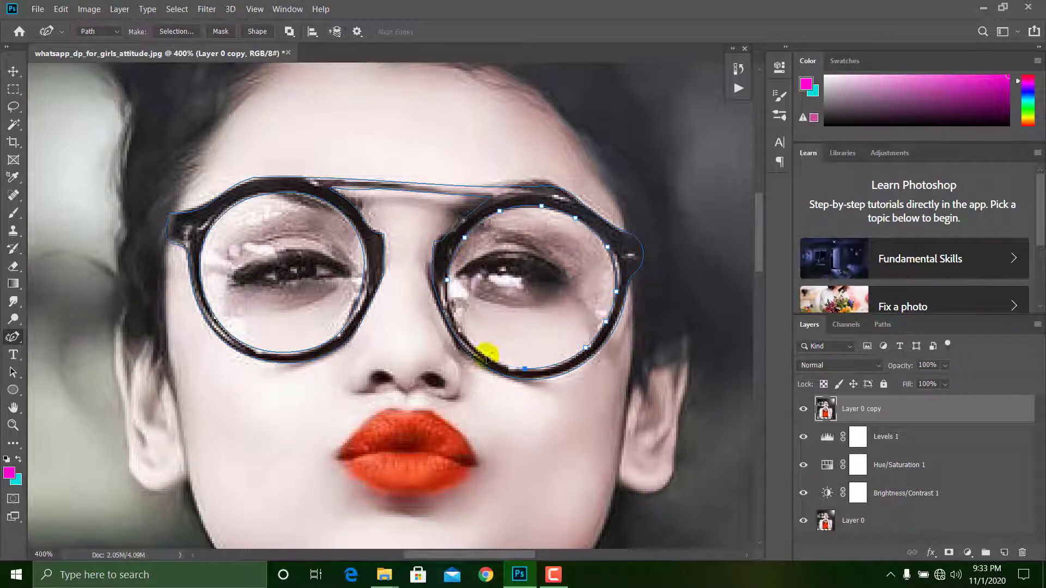
click(476, 347)
click(455, 309)
key(ctrl+minus)
key(ctrl+minus)
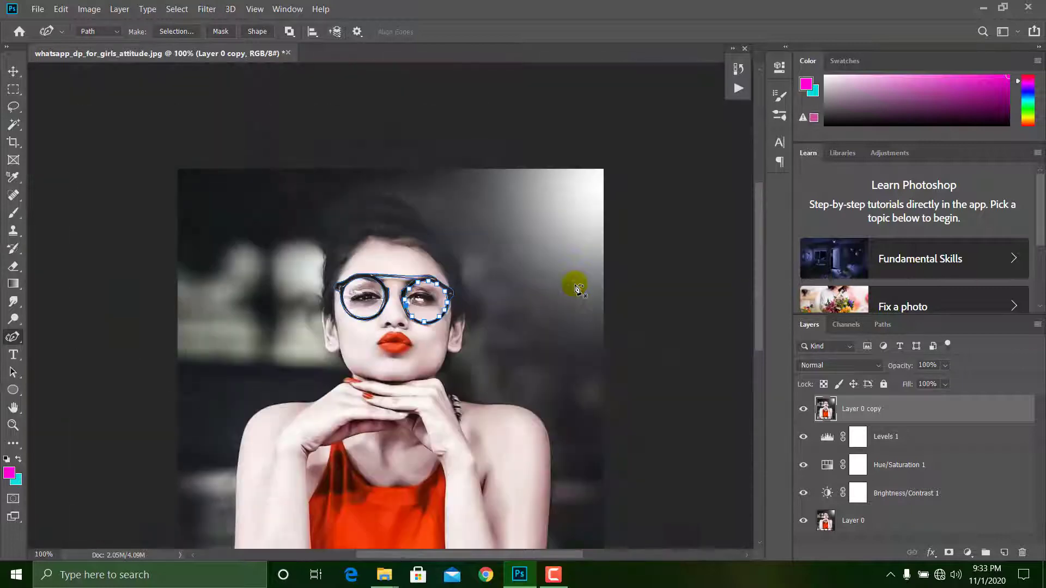
key(ctrl+plus)
key(ctrl+plus)
key(ctrl+plus)
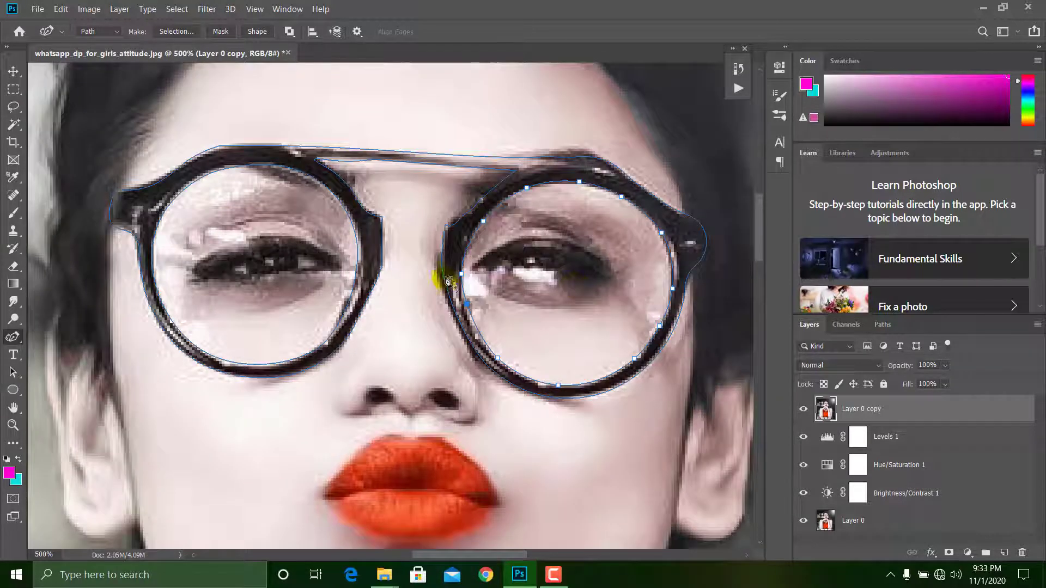
- Turn the glasses path into a selection and add it as a layer mask on Layer 0 copy
key(ctrl+minus)
key(ctrl+minus)
key(ctrl+minus)
key(ctrl+minus)
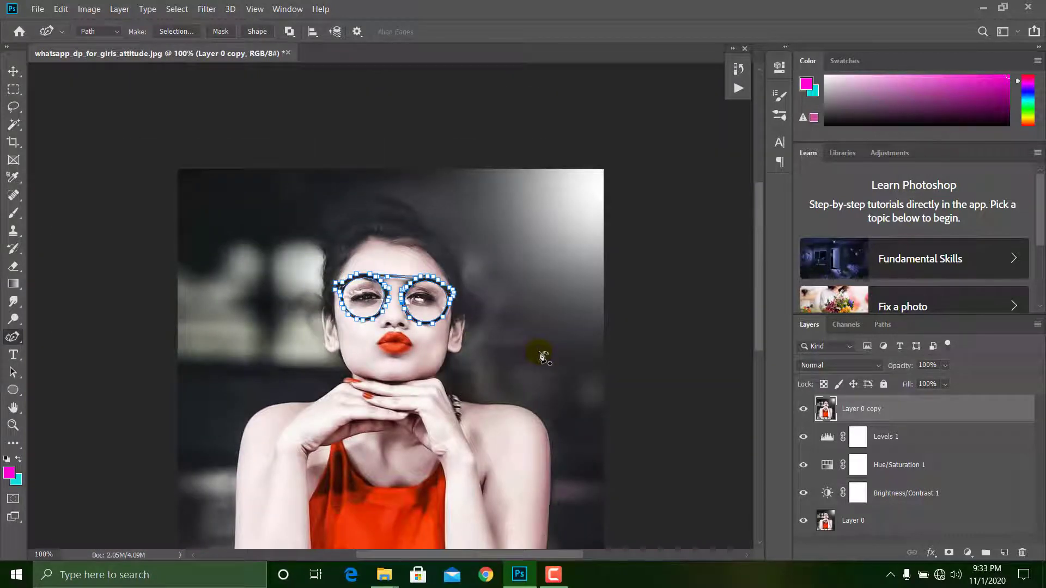
key(ctrl+Return)
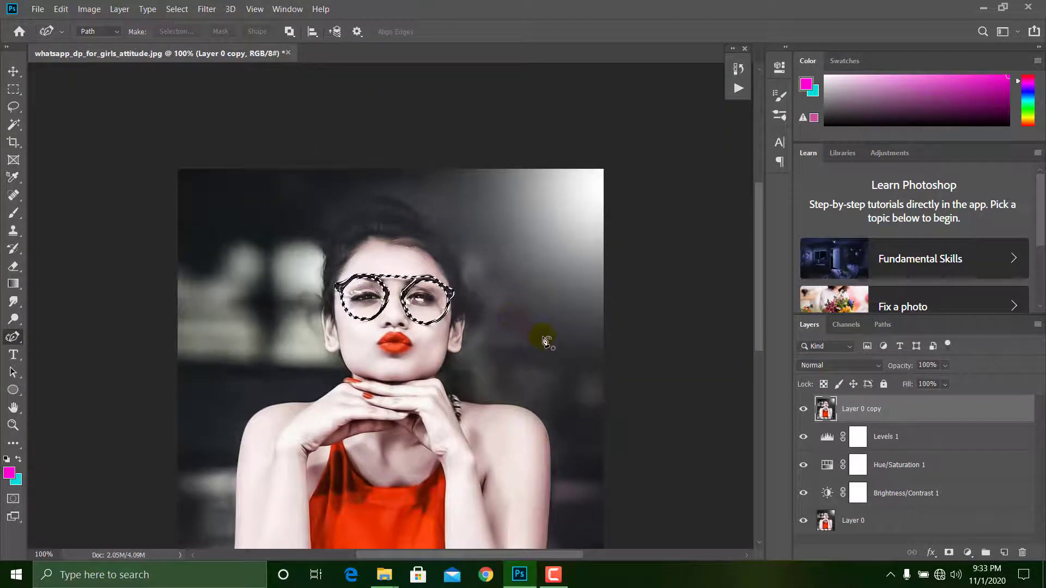
click(948, 553)
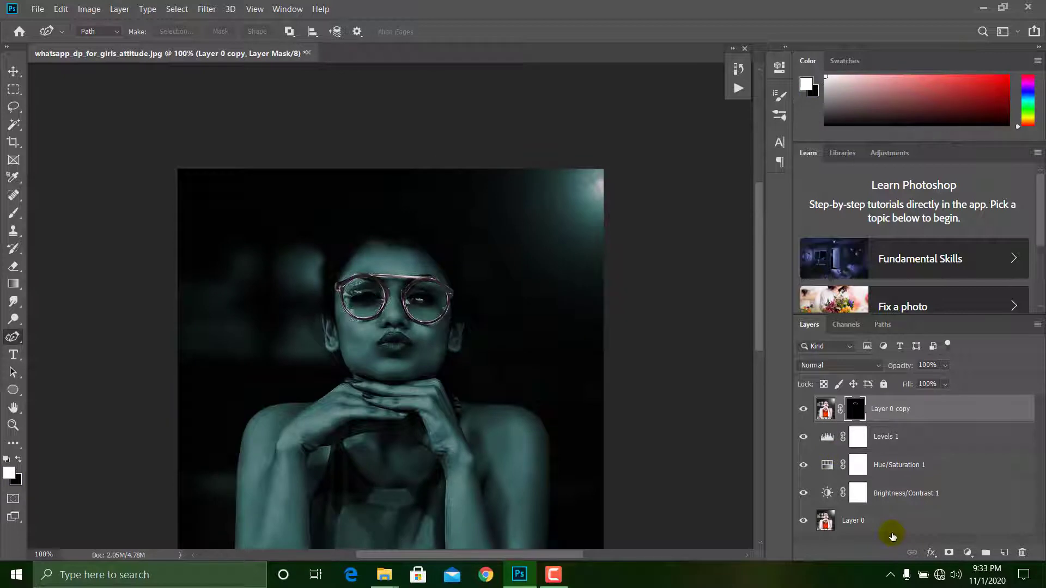
key(ctrl+minus)
key(ctrl+plus)
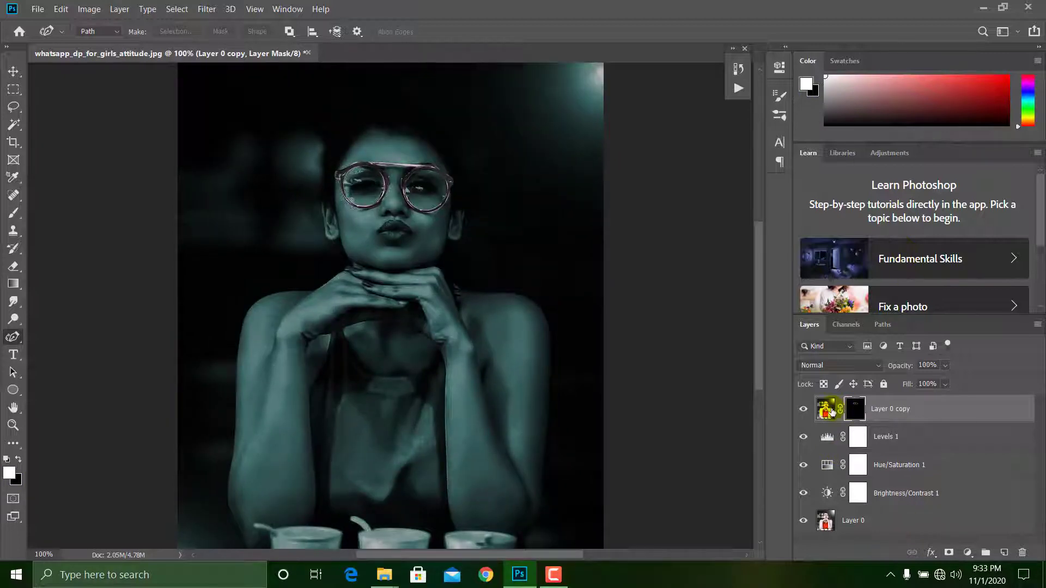
- Invert the image colours of Layer 0 copy, leaving its mask untouched
click(826, 409)
click(90, 9)
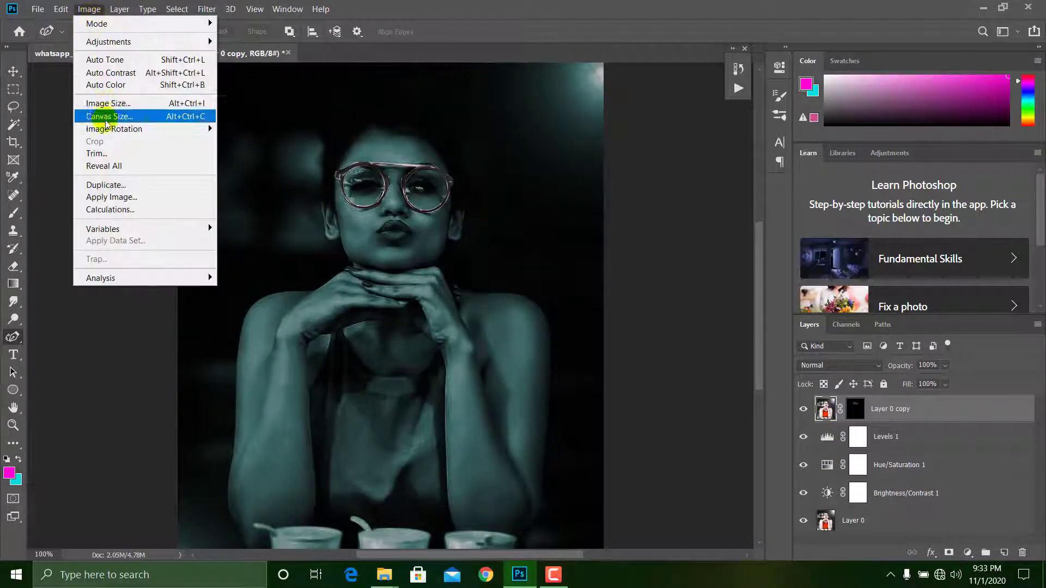
mouse_move(116, 42)
click(253, 193)
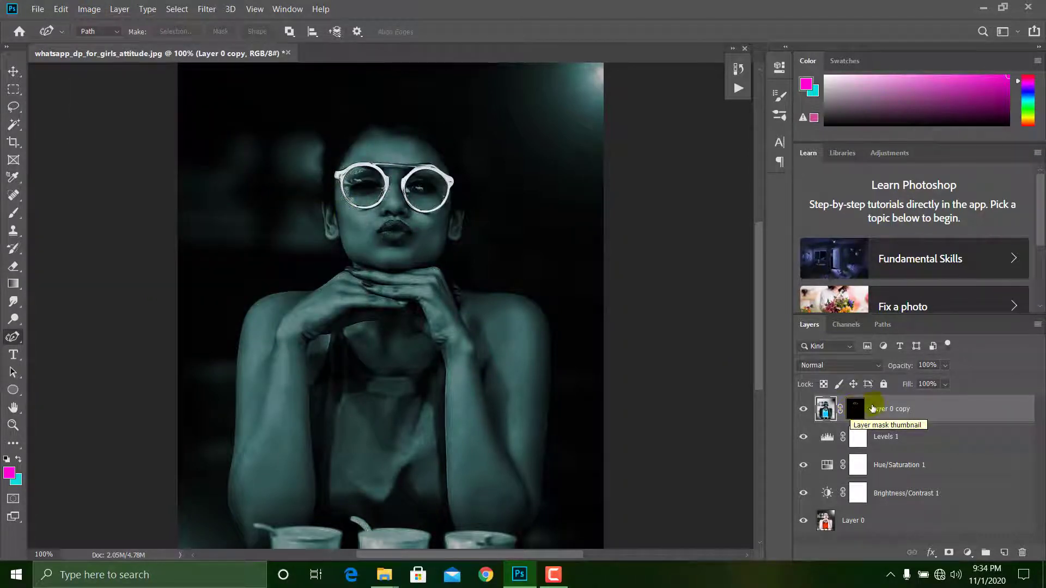
- Apply a Hue/Saturation adjustment to Layer 0 copy with Hue +2, Saturation +100 and Lightness +62
click(89, 10)
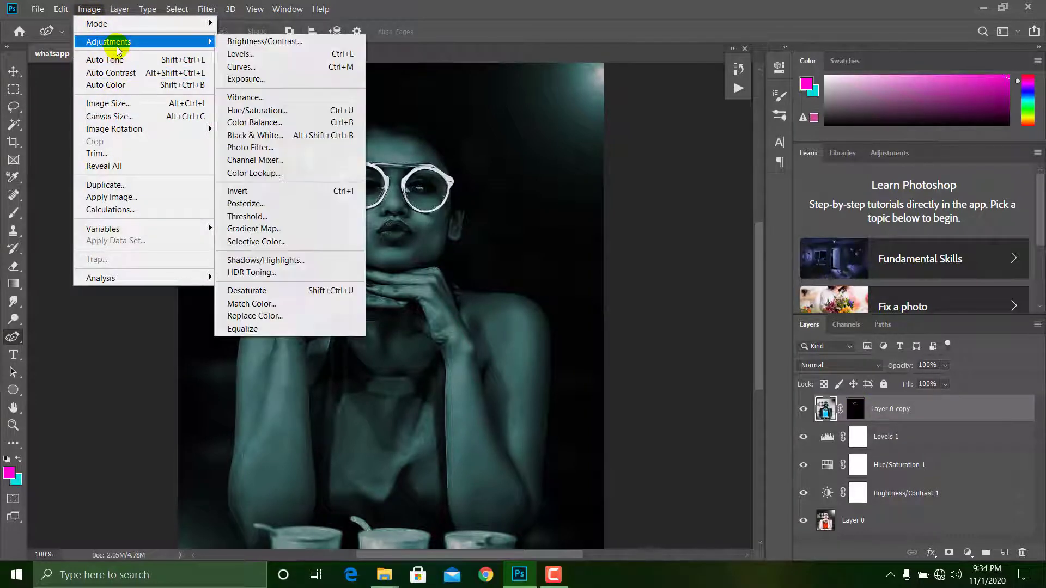
mouse_move(137, 42)
click(256, 117)
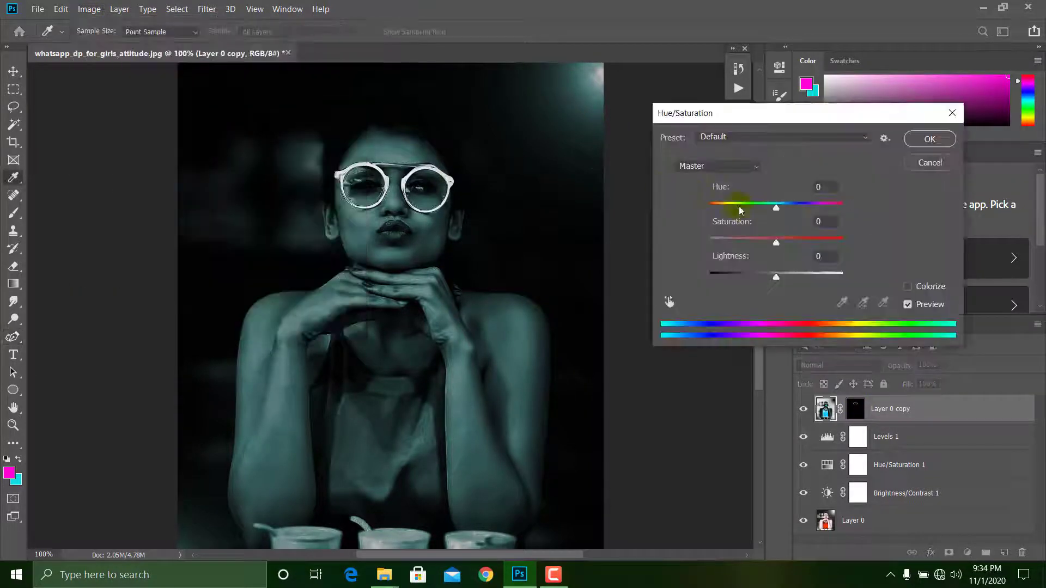
mouse_move(775, 208)
mouse_down()
mouse_move(797, 208)
mouse_move(777, 208)
mouse_up()
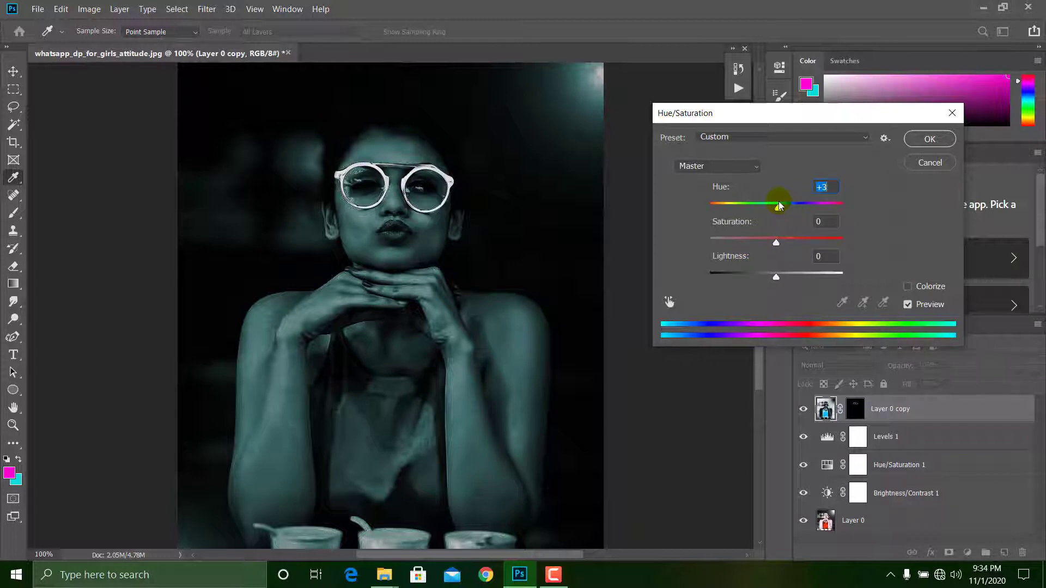
drag(777, 243, 823, 242)
drag(776, 275, 813, 274)
drag(753, 243, 804, 242)
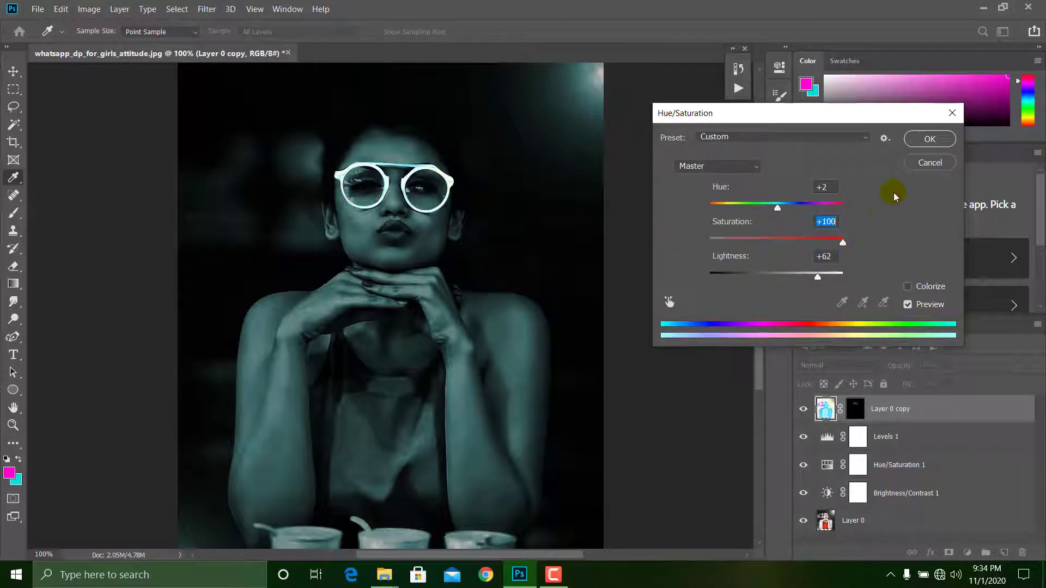
click(922, 142)
- Convert Layer 0 copy to a smart object and rasterize it into a plain pixel layer without a mask
key(ctrl+minus)
key(ctrl+minus)
key(ctrl+minus)
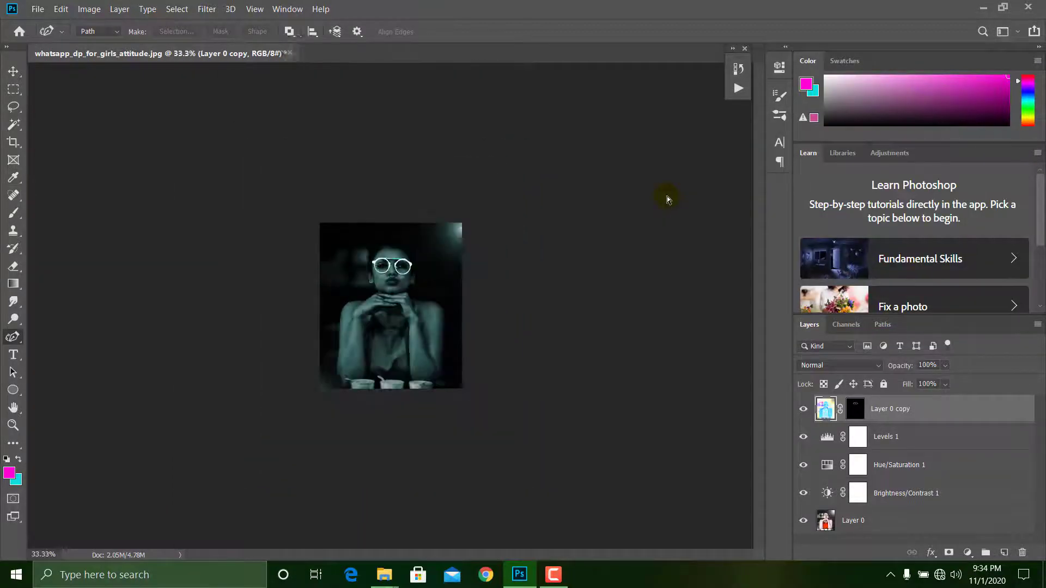
key(ctrl+plus)
key(ctrl+plus)
right_click(909, 406)
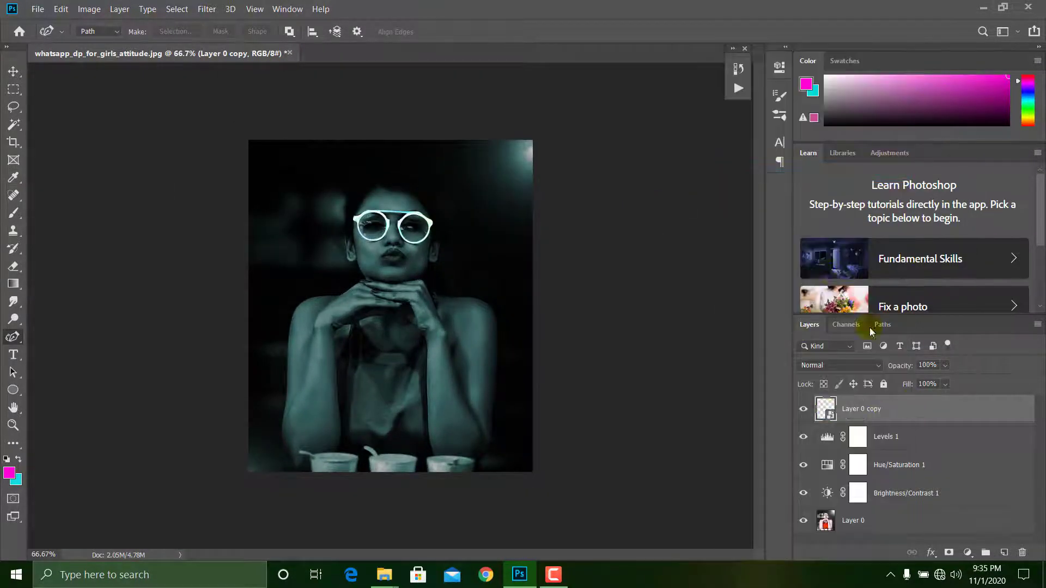
right_click(891, 400)
click(789, 228)
- Duplicate Layer 0 copy and apply a Gaussian Blur with a 4.5 pixel radius to the duplicate
right_click(876, 413)
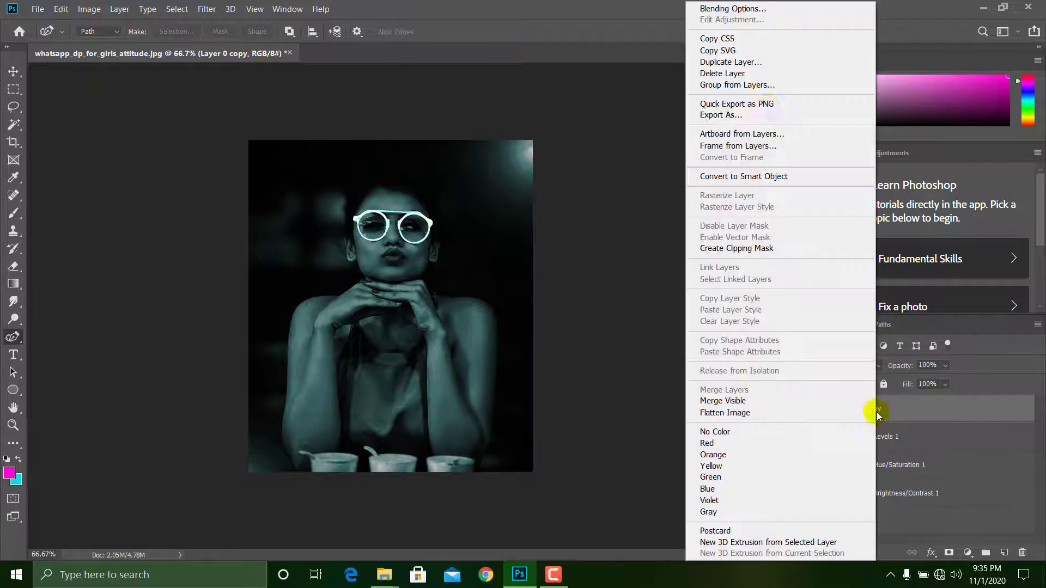
click(742, 61)
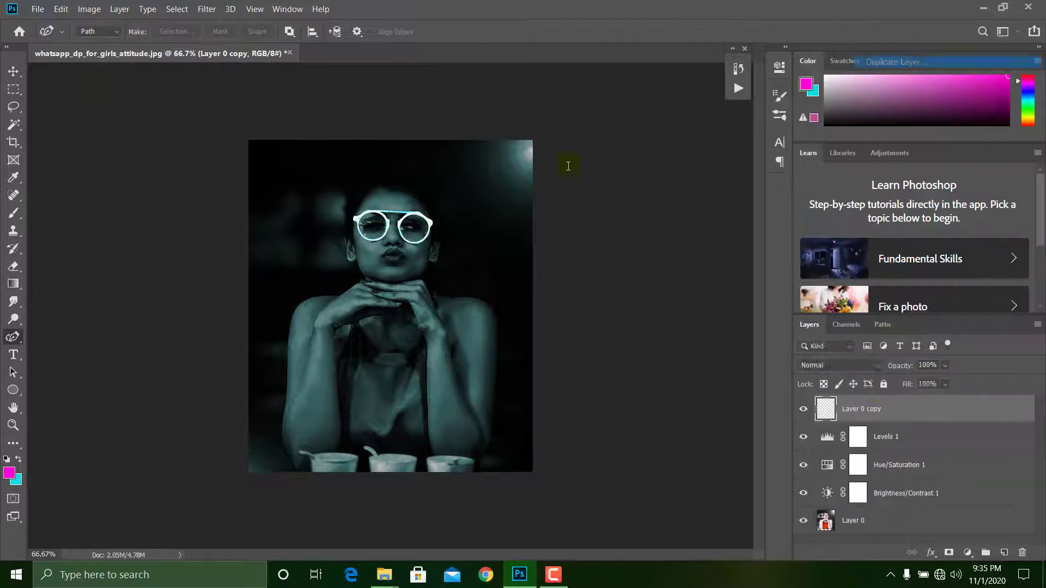
key(Return)
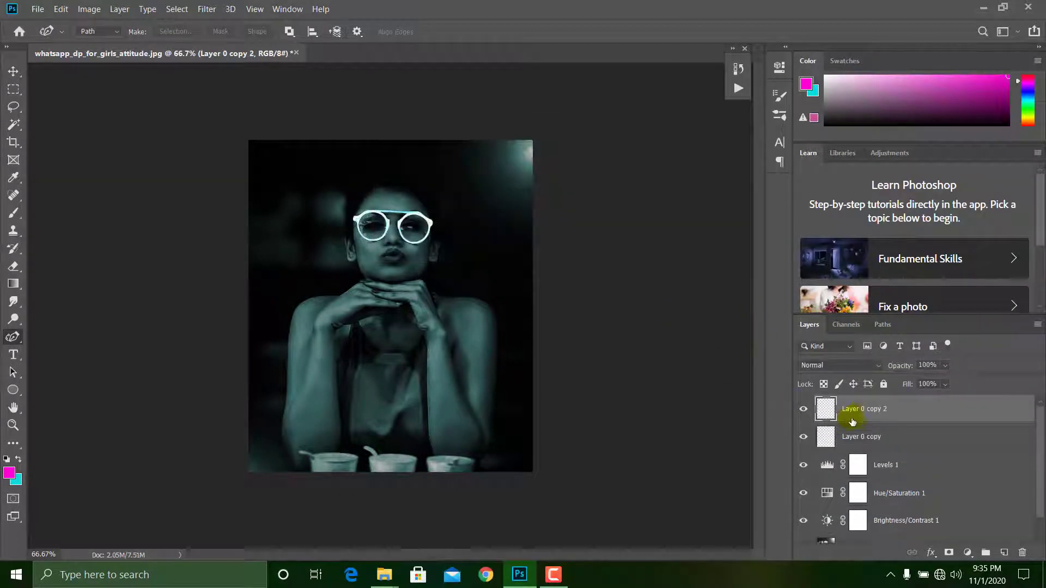
click(210, 10)
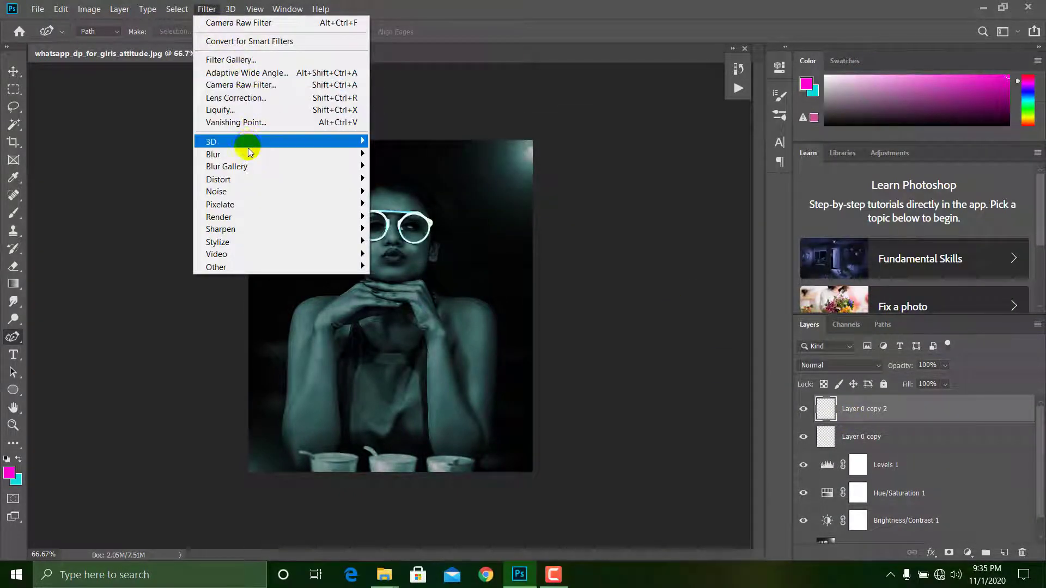
mouse_move(348, 155)
click(406, 203)
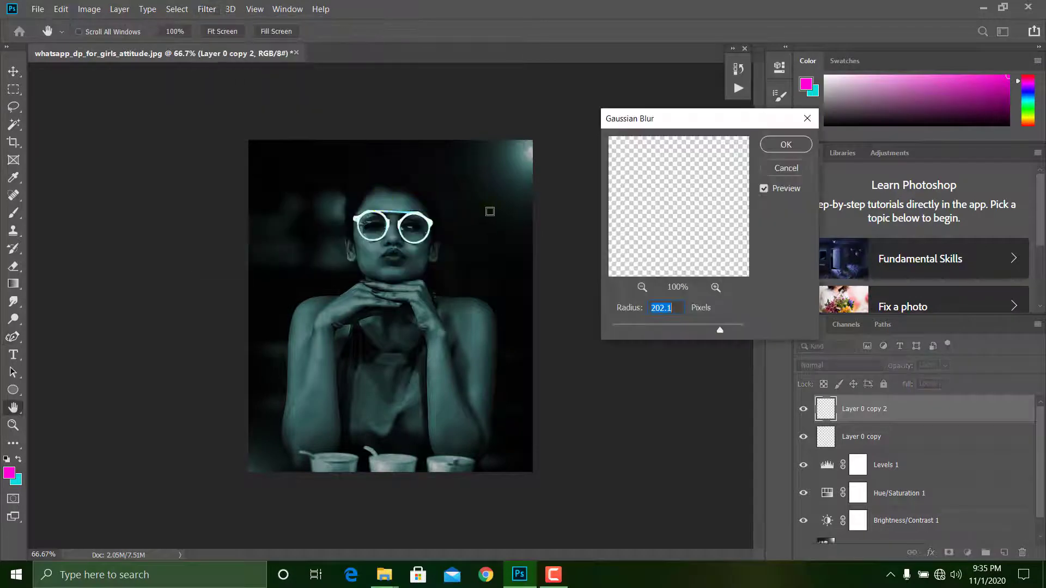
drag(694, 327, 649, 326)
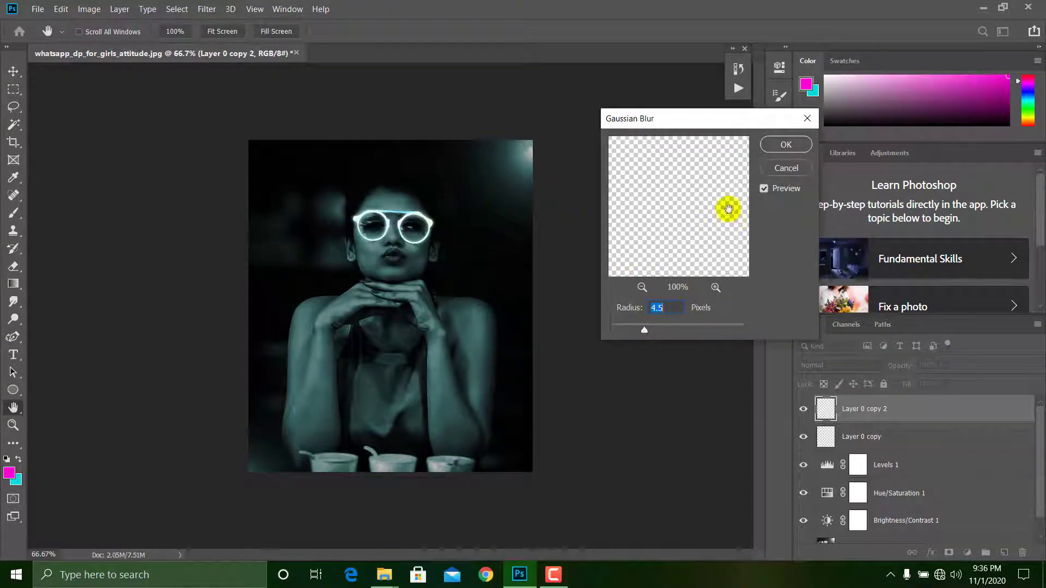
click(774, 145)
- Check the blurred glow by toggling its layer's visibility, and merge it with Layer 0 copy
drag(886, 420, 842, 410)
click(802, 409)
click(803, 410)
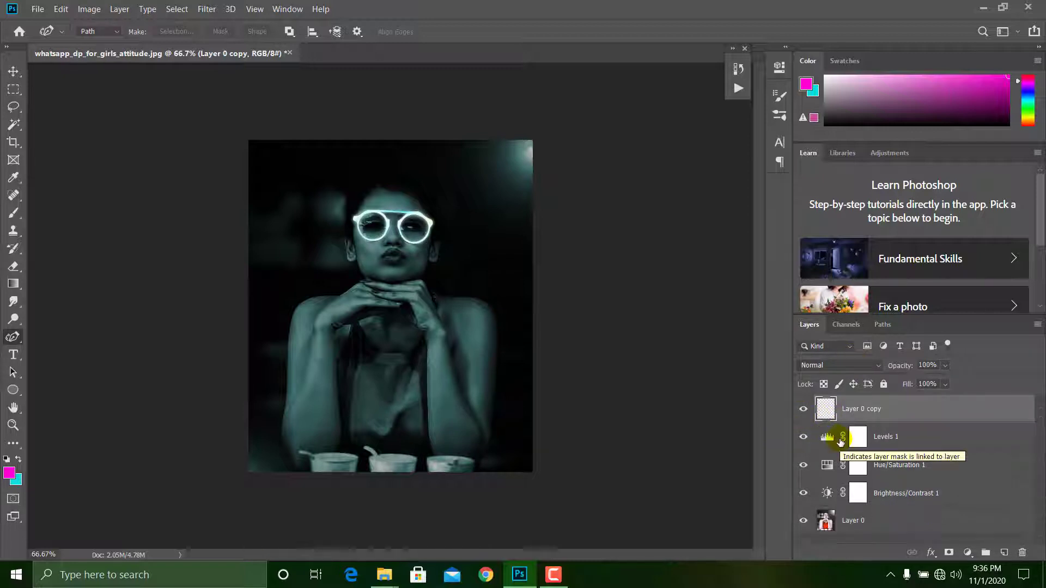
key(ctrl+e)
- Ready the Brush tool and add a new layer above Layer 0 copy with the Soft Light blend mode
key(ctrl+plus)
key(ctrl+plus)
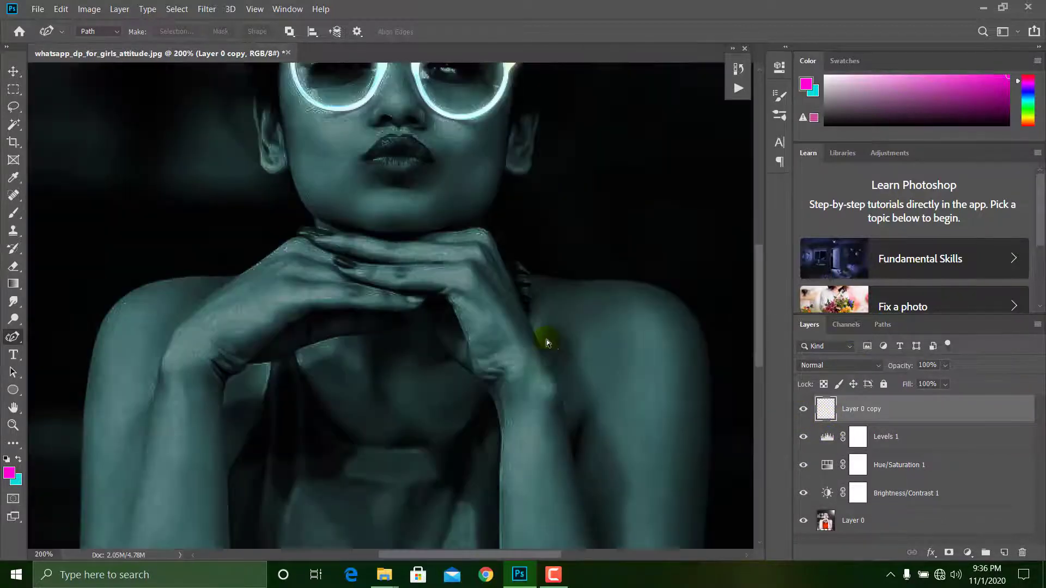
key(ctrl+minus)
scroll(547, 341, up, 2)
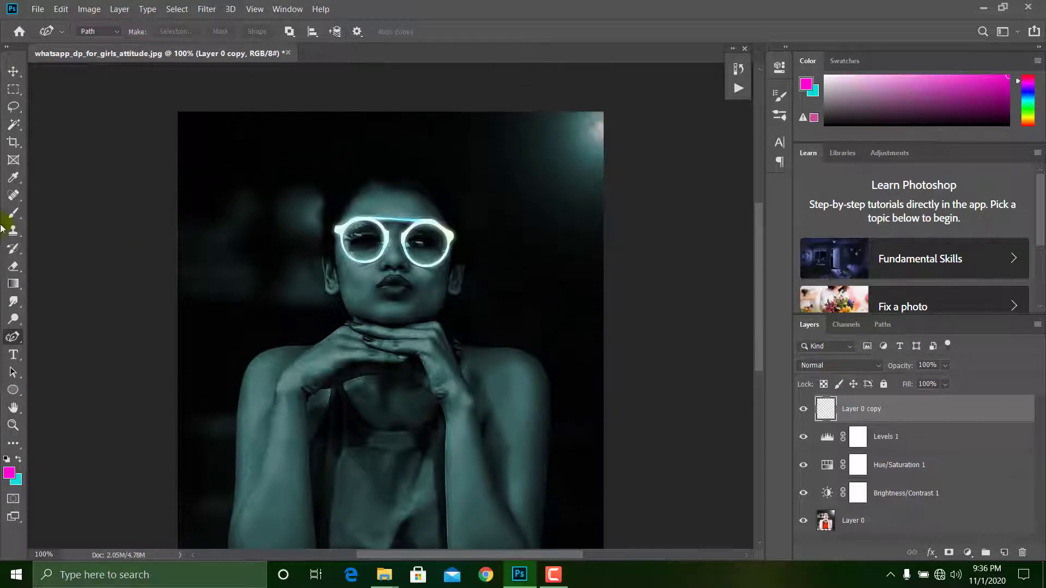
click(14, 213)
click(18, 459)
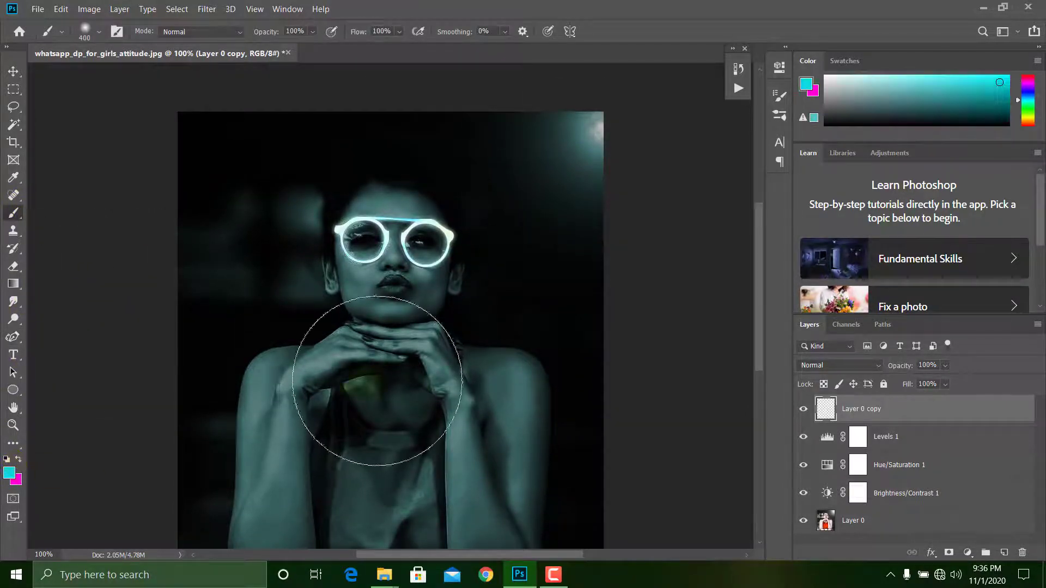
key(ctrl+minus)
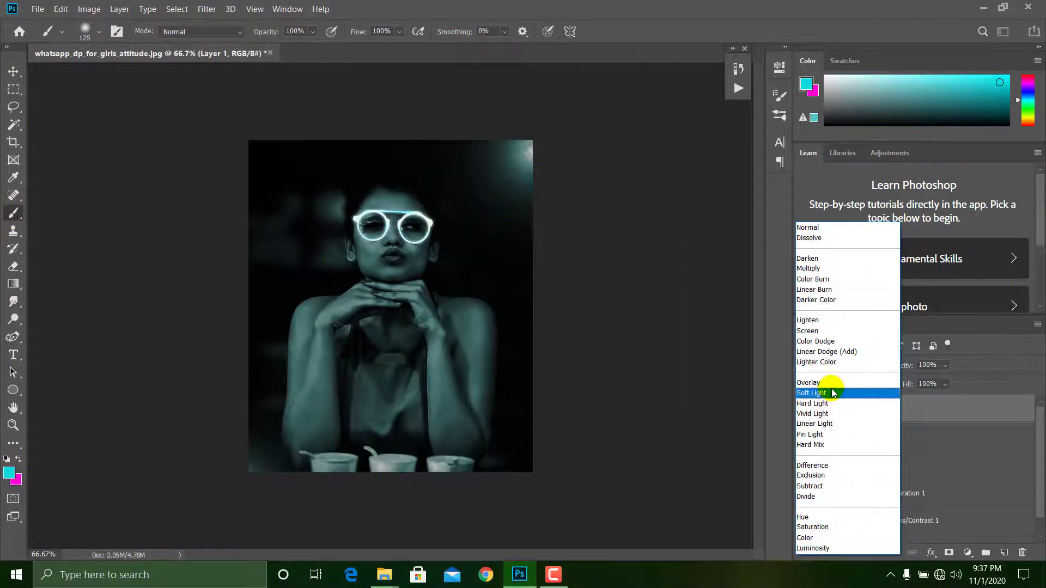
click(831, 393)
- Sample the pale cyan of the glowing left lens frame as the foreground colour
key(ctrl+plus)
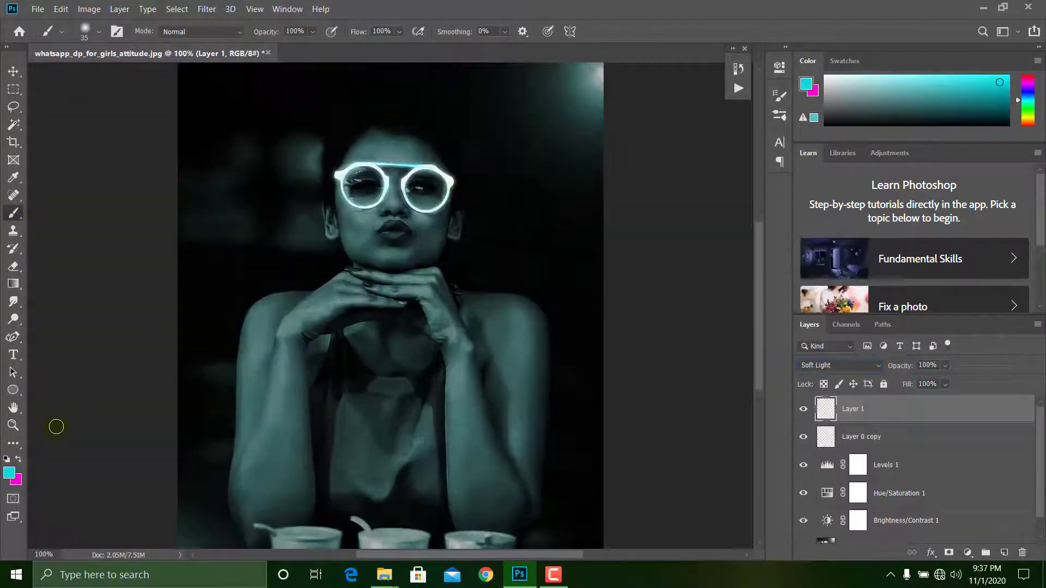
click(9, 472)
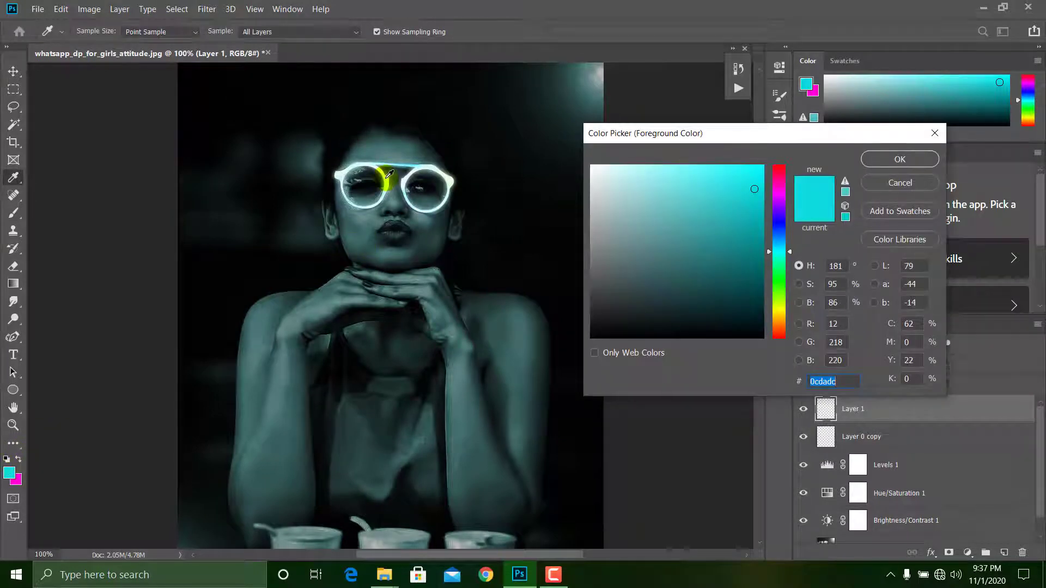
click(377, 209)
click(887, 161)
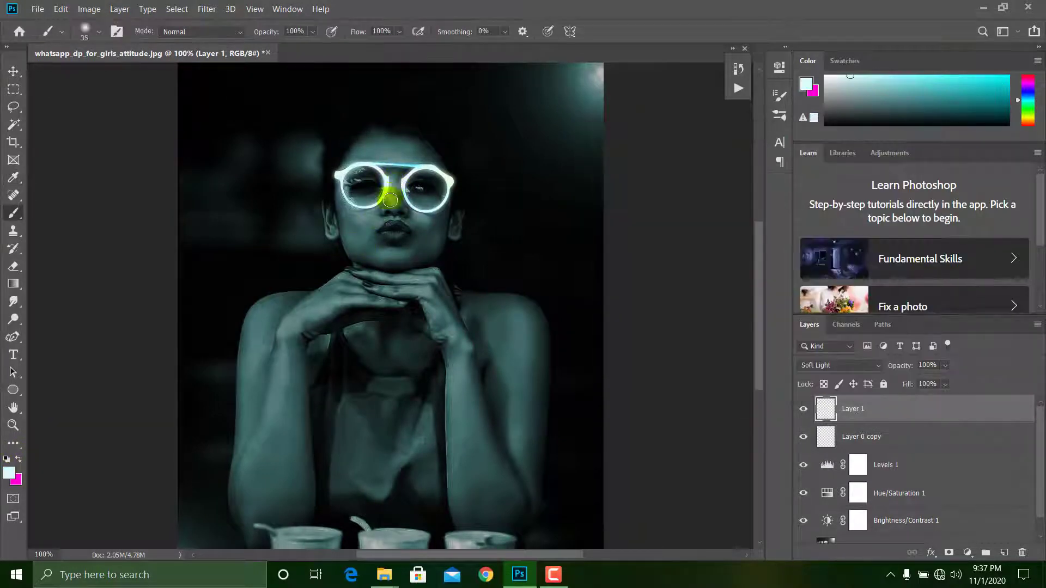
- Paint a soft glow over the nose bridge and both lenses on Layer 1, varying the brush size
drag(387, 169, 393, 176)
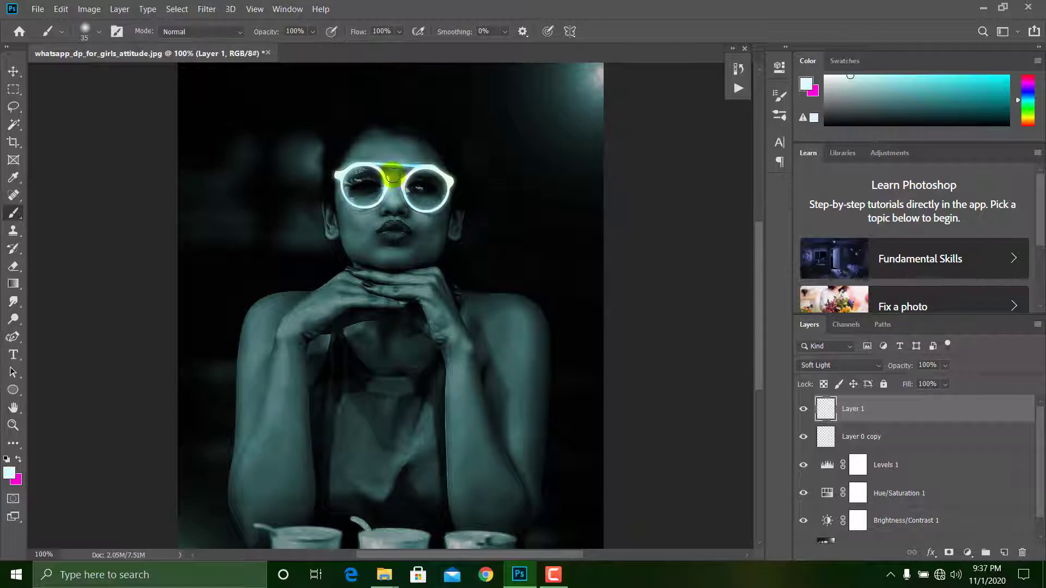
key(bracketright)
key(bracketright)
key(bracketright)
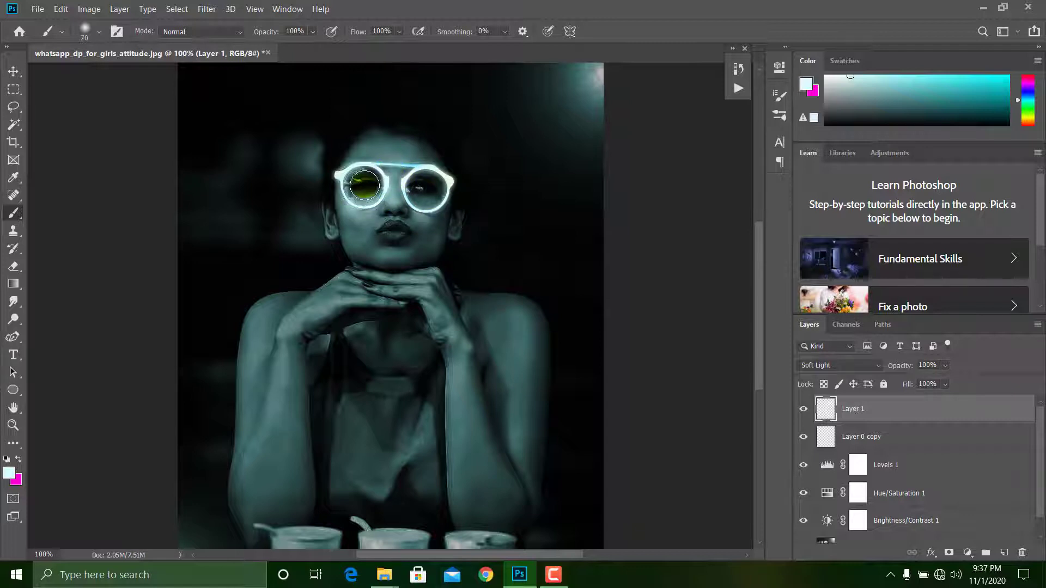
click(364, 184)
key(bracketright)
key(bracketright)
key(bracketright)
key(bracketright)
click(428, 183)
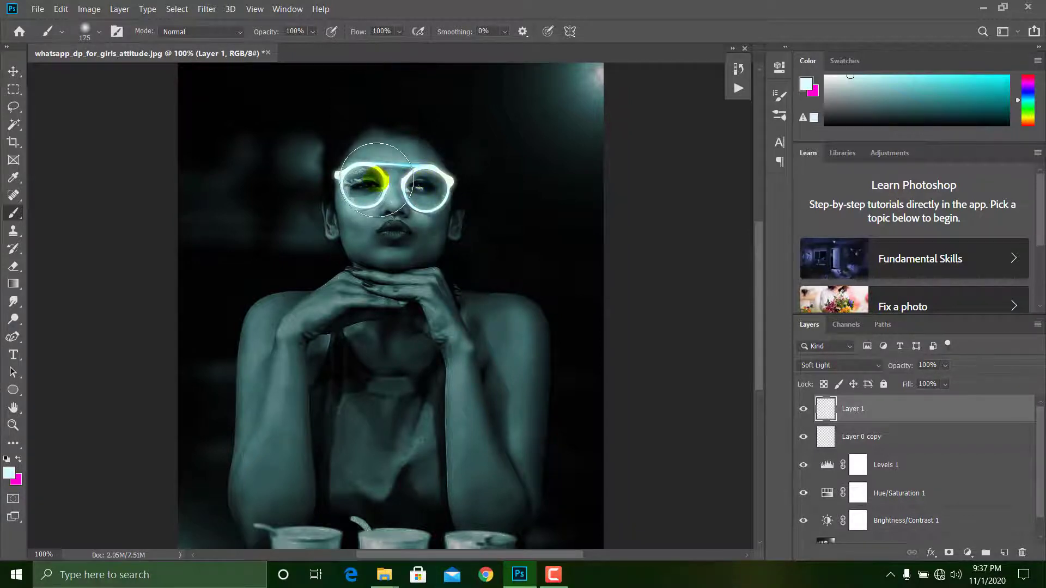
key(bracketleft)
key(bracketleft)
key(bracketleft)
click(366, 195)
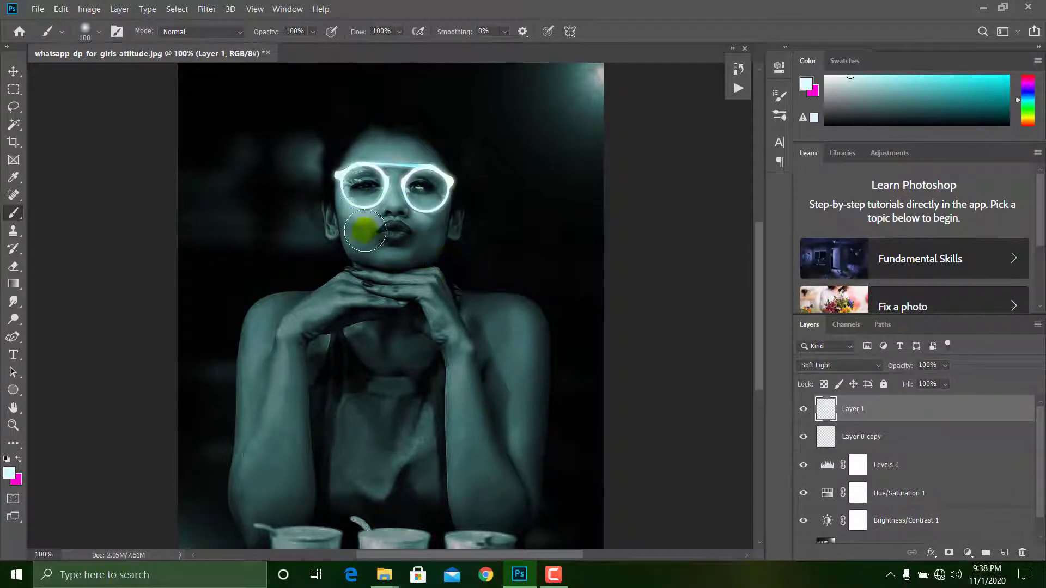
key(ctrl+minus)
key(ctrl+minus)
key(ctrl+minus)
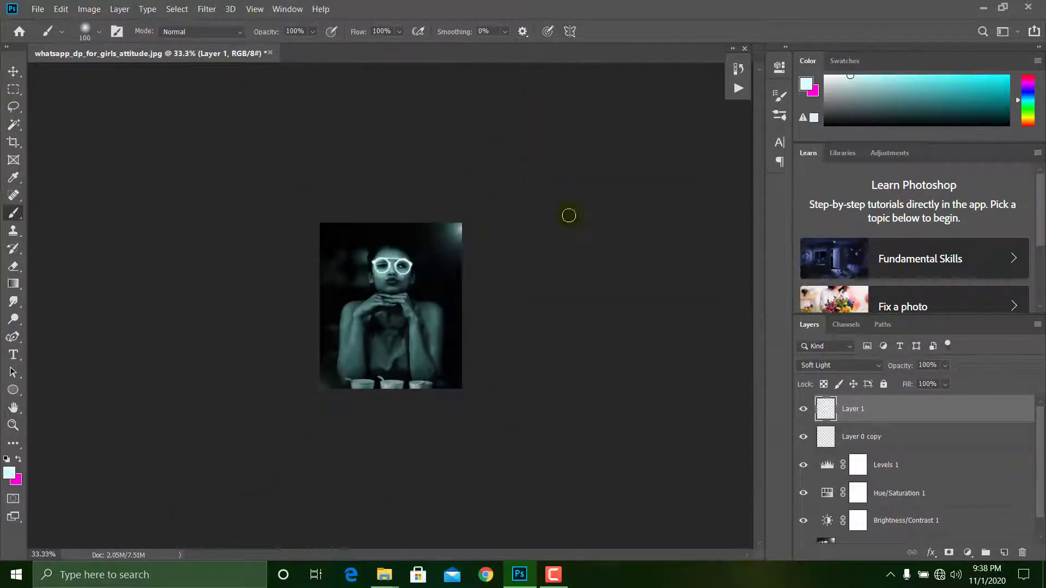
key(ctrl+0)
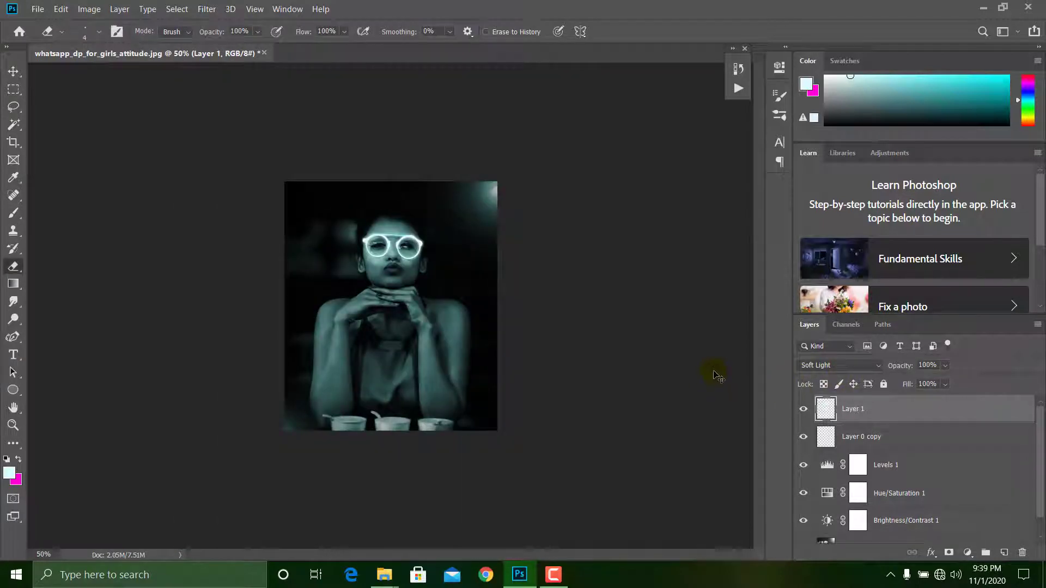
key(ctrl+e)
key(ctrl+z)
scroll(927, 441, down, 1)
scroll(905, 455, up, 1)
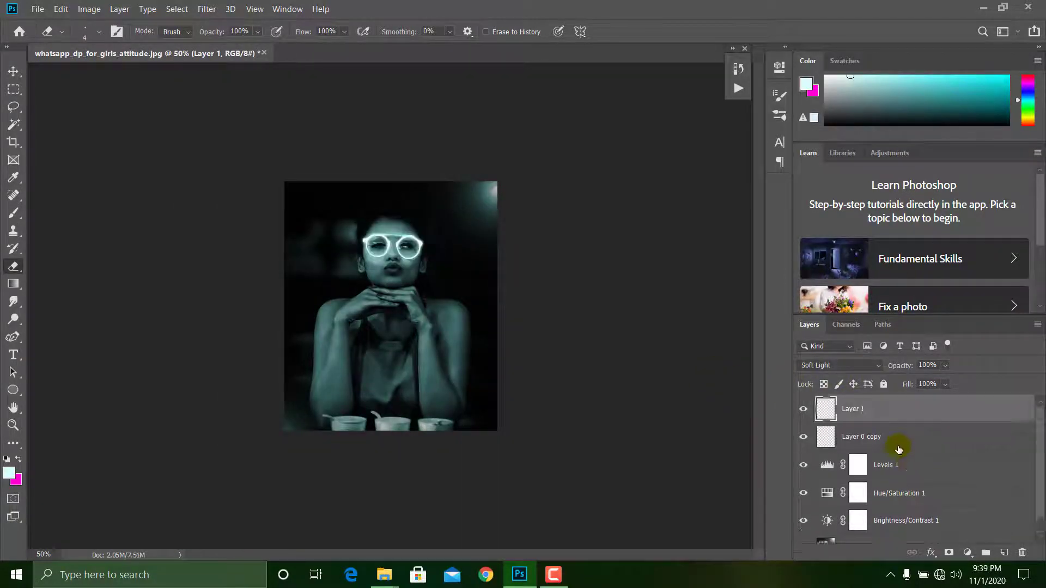
- Select all layers from Layer 1 down to Layer 0 and put them in one group
ctrl+click(891, 437)
ctrl+click(897, 464)
ctrl+click(901, 493)
ctrl+click(905, 517)
scroll(908, 539, down, 1)
ctrl+click(907, 530)
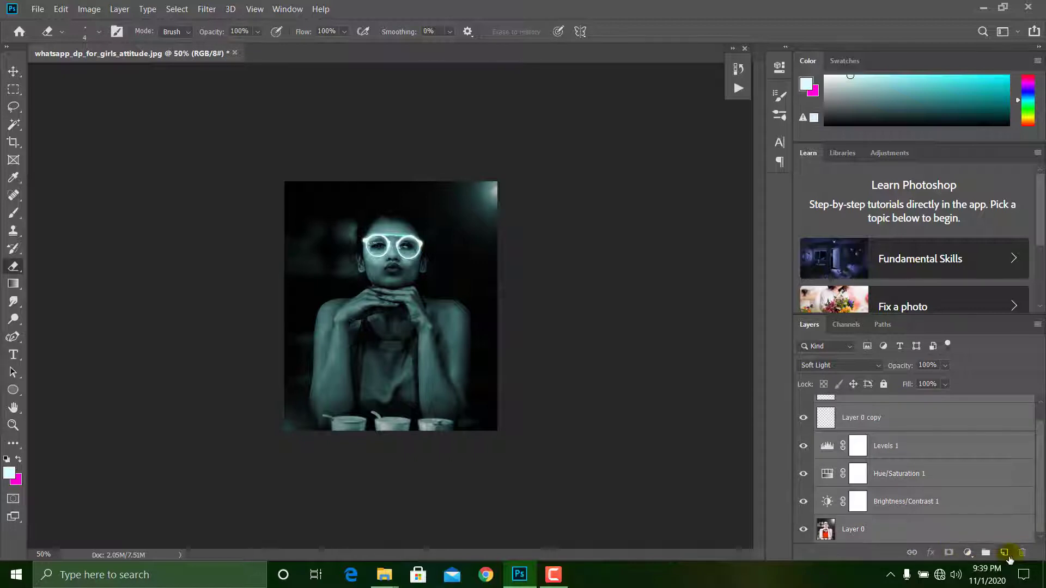
click(985, 553)
- Turn Group 1 into a single rasterized layer by way of a smart object, and duplicate that layer
right_click(850, 409)
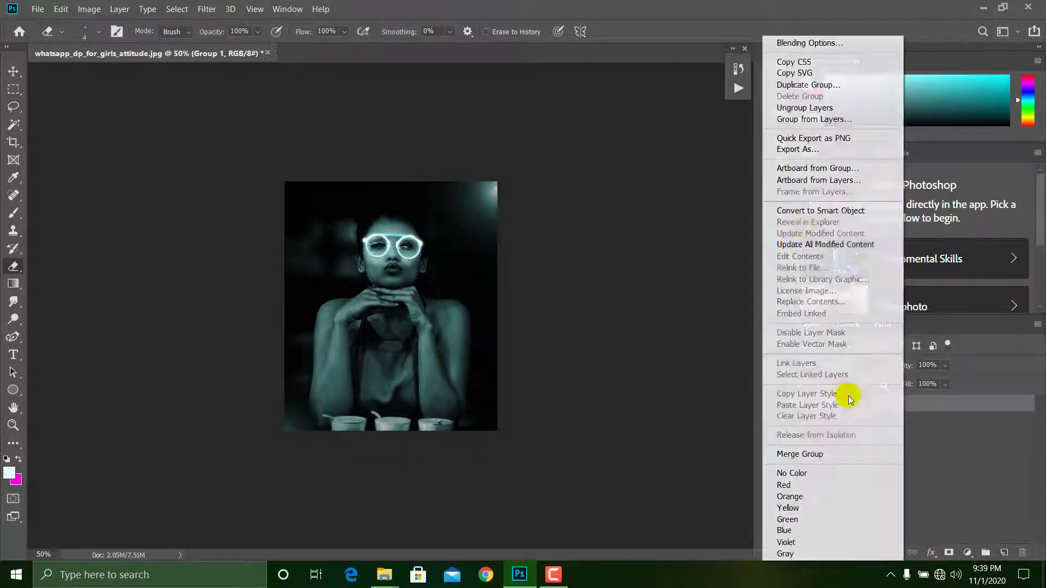
click(822, 210)
right_click(858, 408)
click(708, 228)
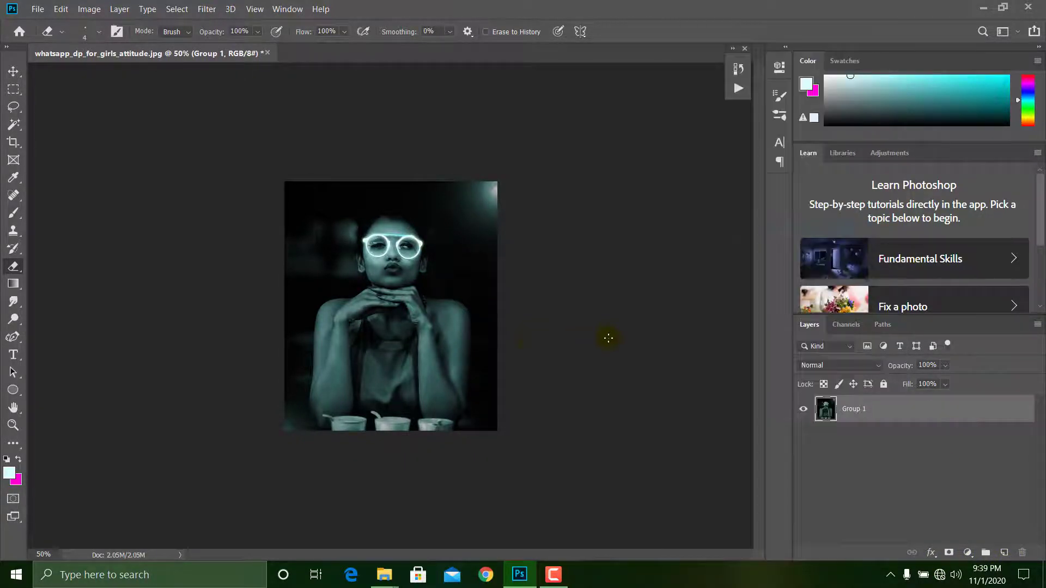
drag(926, 414, 1004, 552)
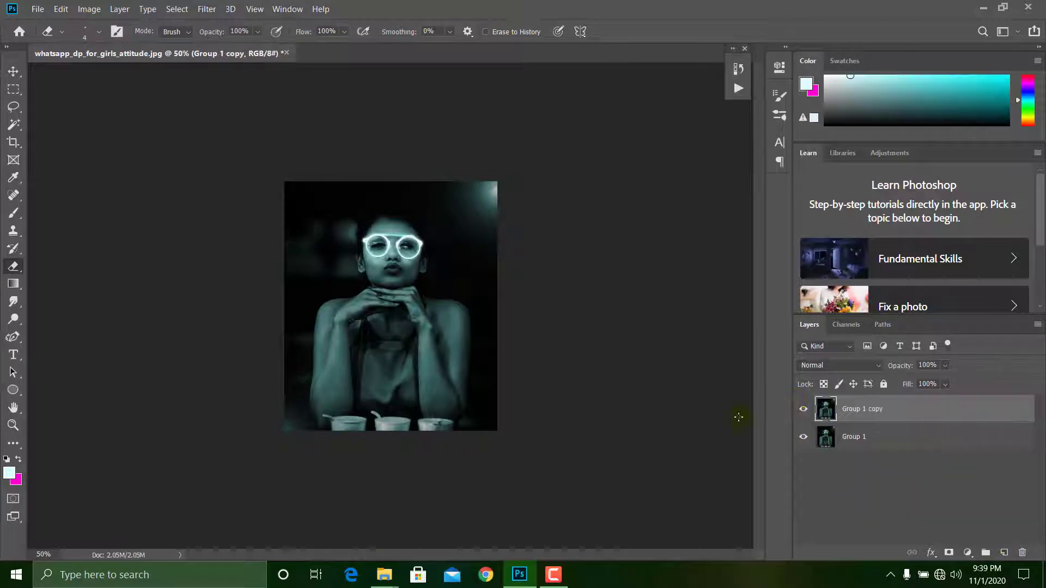
- Place the Butterfly image from the desktop into the portrait document as a new layer
click(983, 8)
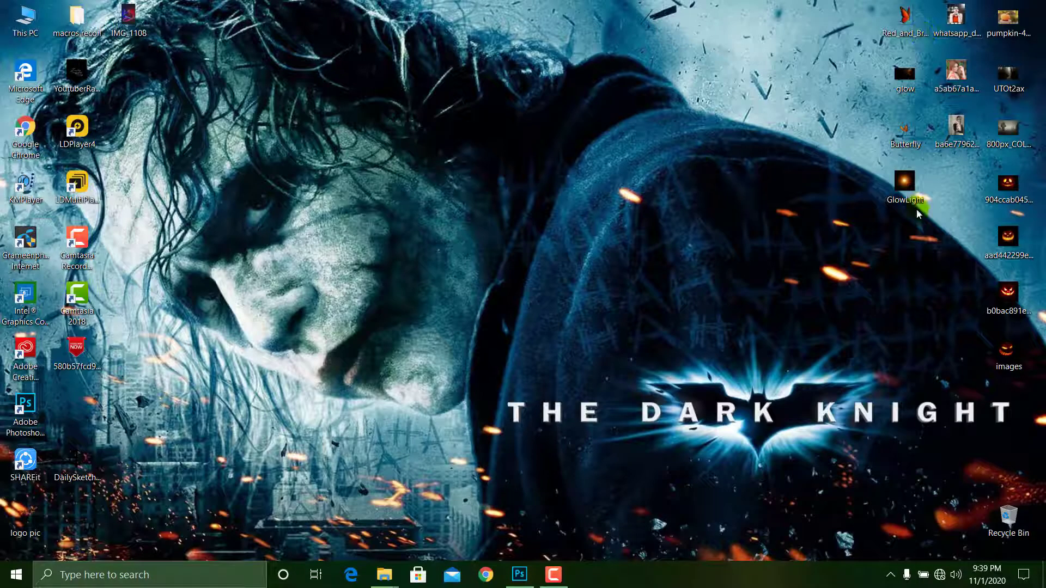
drag(904, 130, 755, 228)
drag(545, 541, 384, 319)
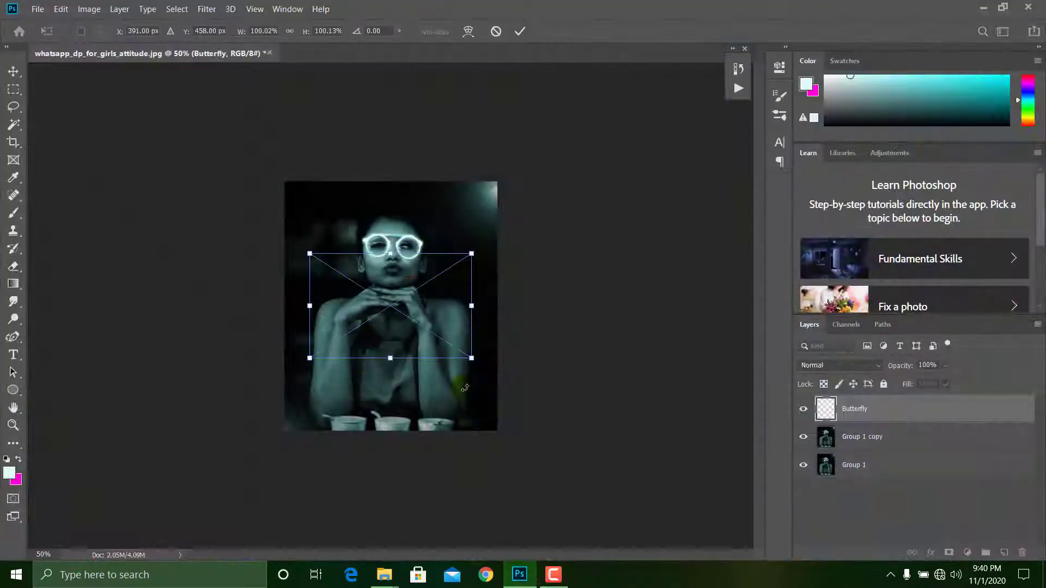
- Scale the placed butterfly down to about 24% and position it in the dark area beside the face
drag(311, 257, 435, 255)
mouse_move(453, 264)
mouse_down()
mouse_move(442, 248)
mouse_move(448, 266)
mouse_up()
key(ctrl+plus)
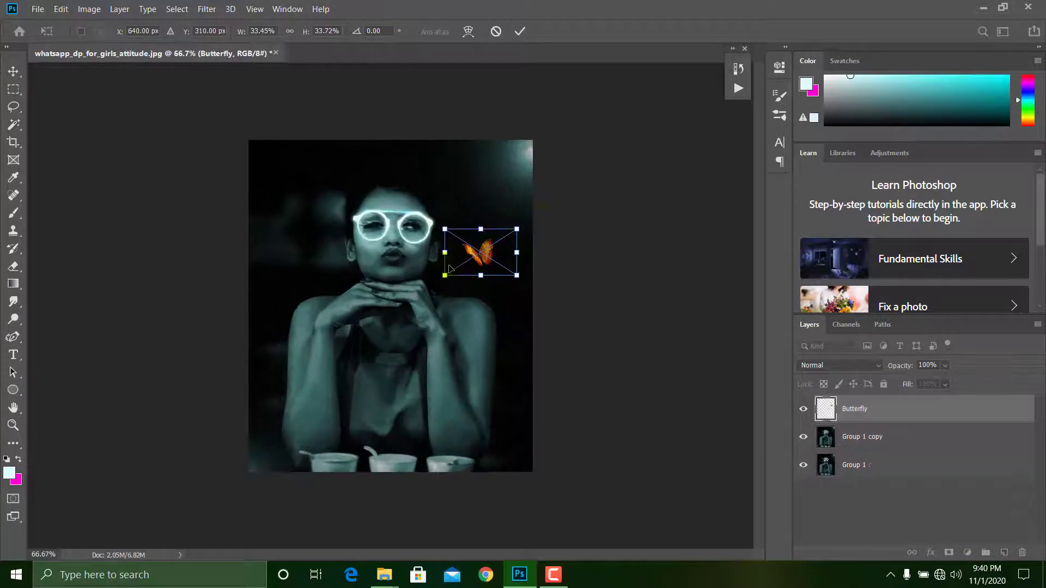
key(ctrl+plus)
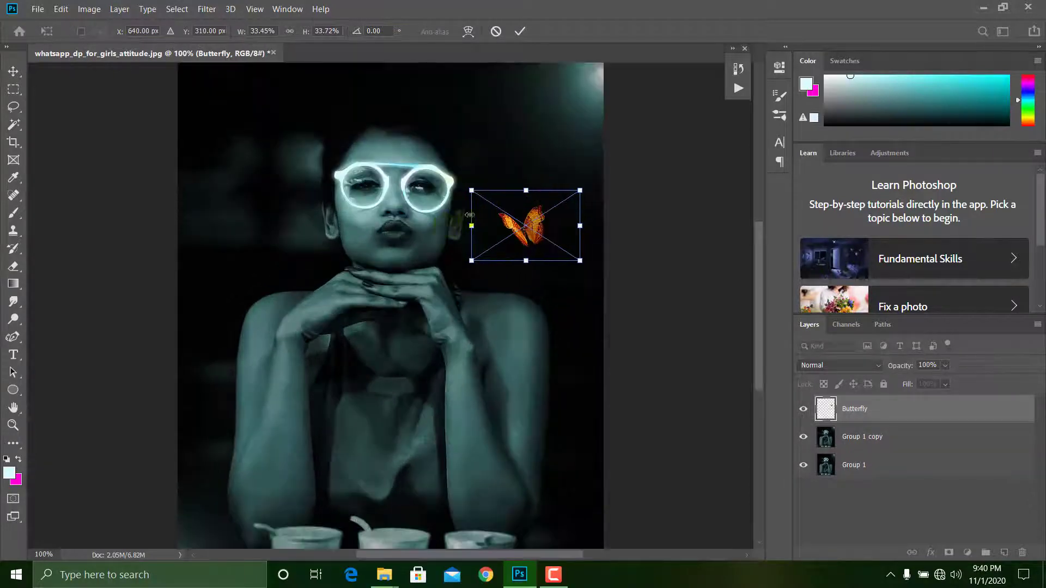
drag(471, 191, 502, 209)
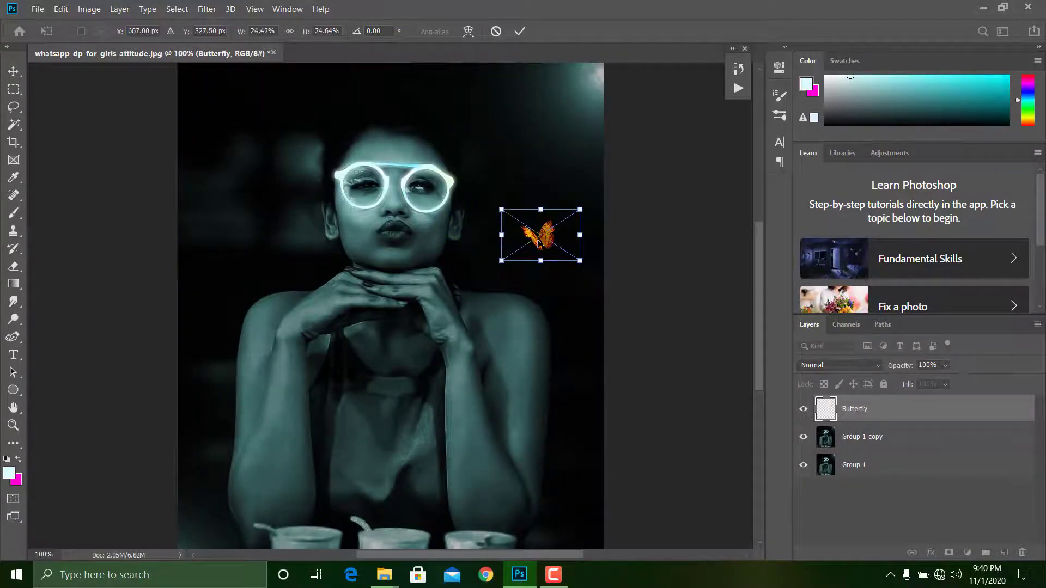
key(ctrl+minus)
click(520, 31)
key(e)
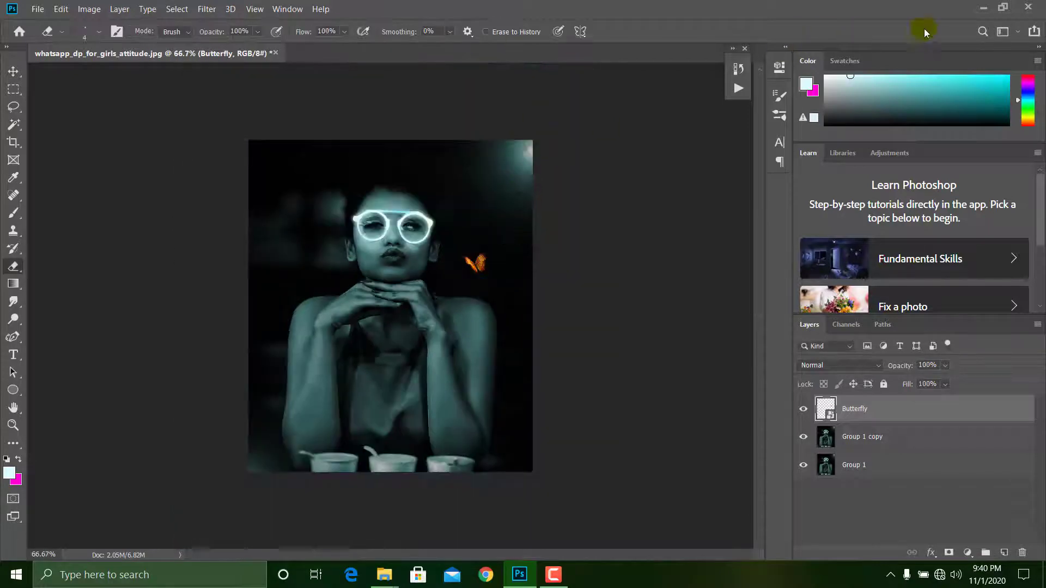
click(983, 8)
drag(904, 131, 307, 251)
click(495, 31)
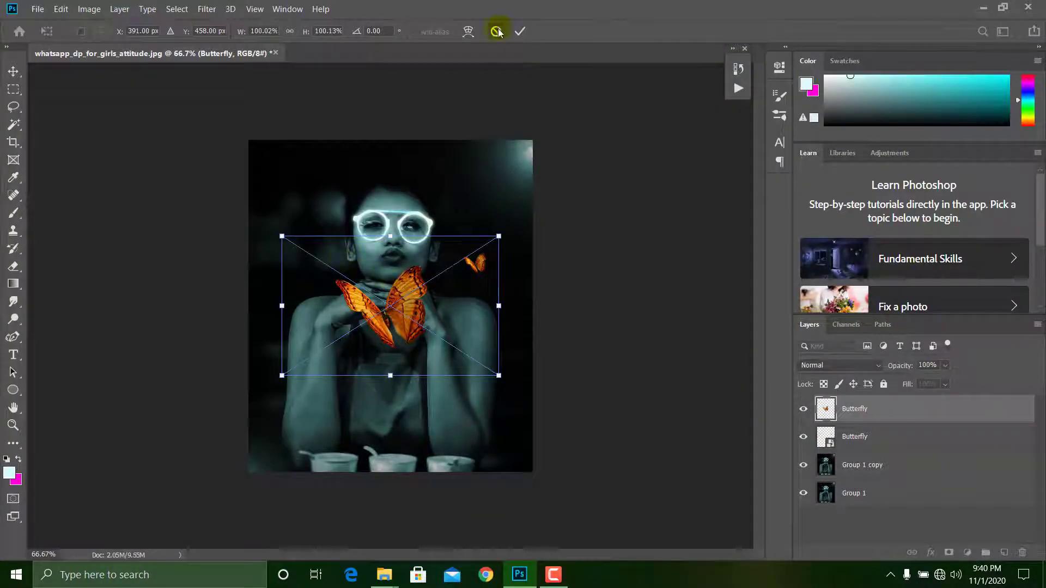
- Place the Red_and_Brown_Transparent_Butterfly_Clipart image from the desktop beside the left-hand shoulder, scaled to about 35% and rotated about 32°
click(984, 8)
drag(909, 36, 394, 311)
drag(405, 324, 320, 369)
mouse_move(303, 366)
mouse_down()
mouse_move(306, 237)
mouse_move(373, 354)
mouse_move(295, 356)
mouse_up()
drag(311, 329, 278, 315)
drag(304, 305, 306, 309)
drag(301, 316, 296, 320)
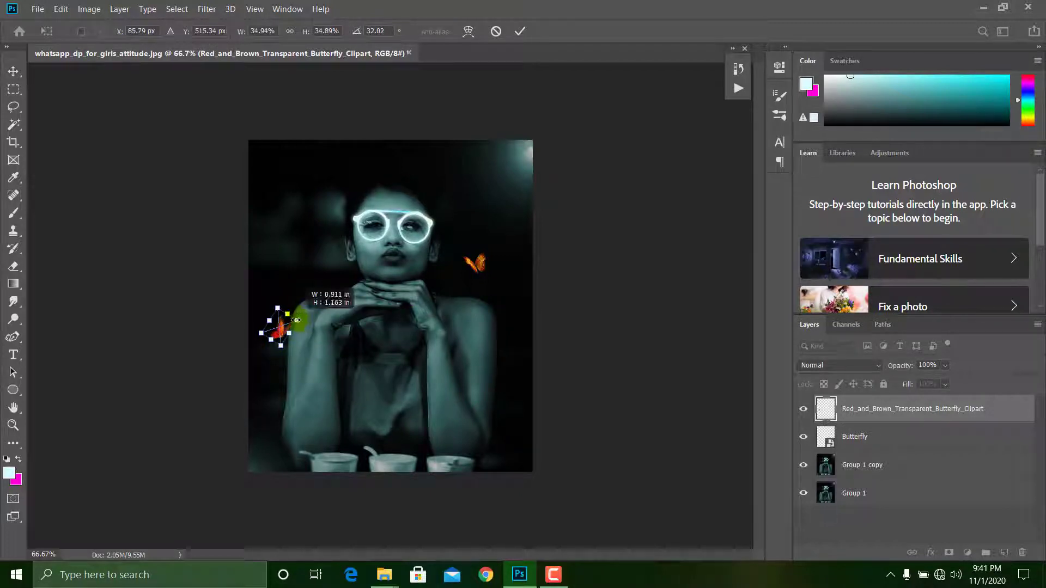
key(e)
key(Return)
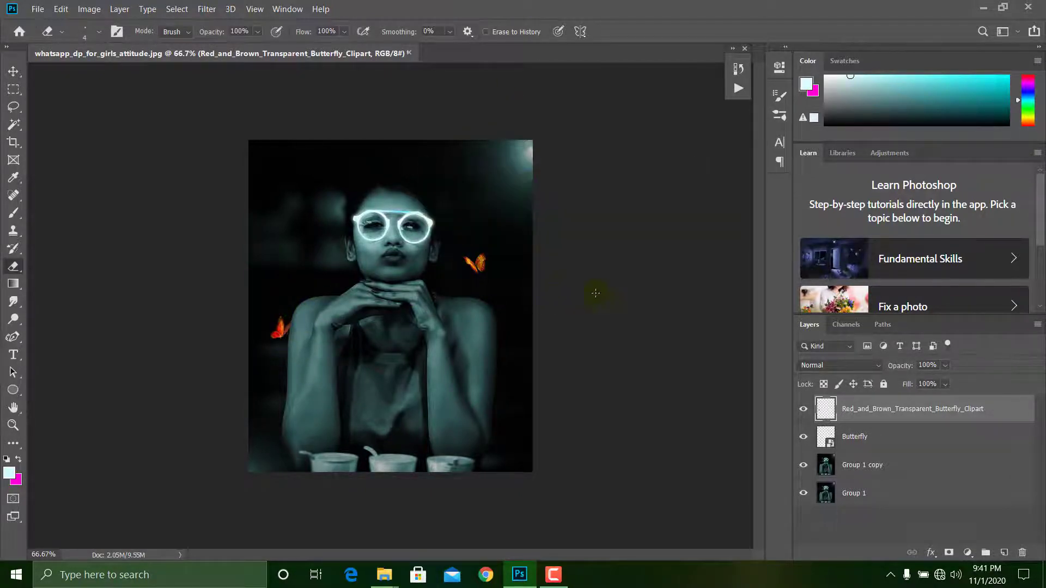
- Rasterize the Butterfly layer
right_click(860, 444)
click(736, 230)
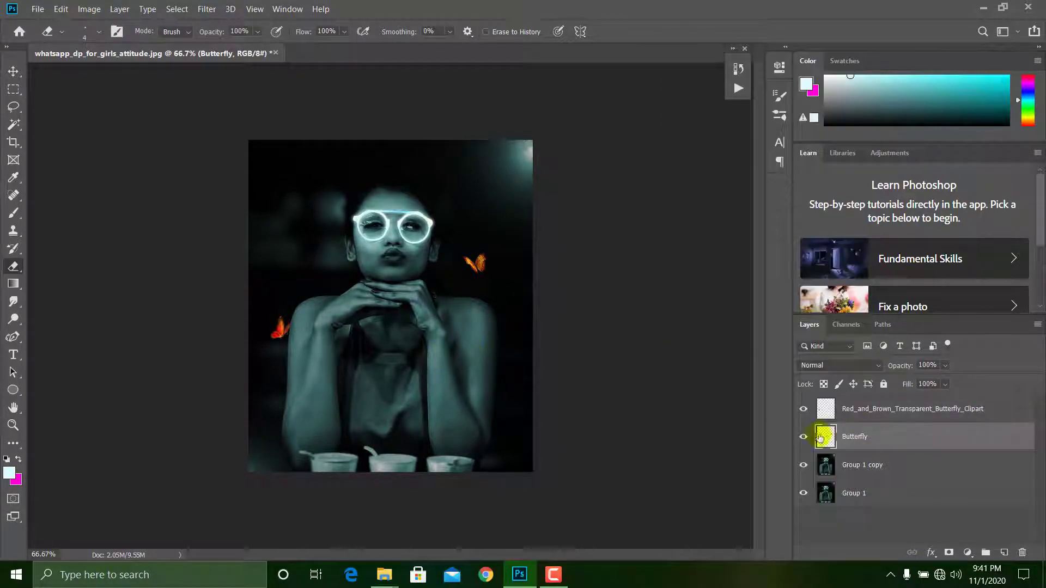
key(ctrl+j)
key(ctrl+t)
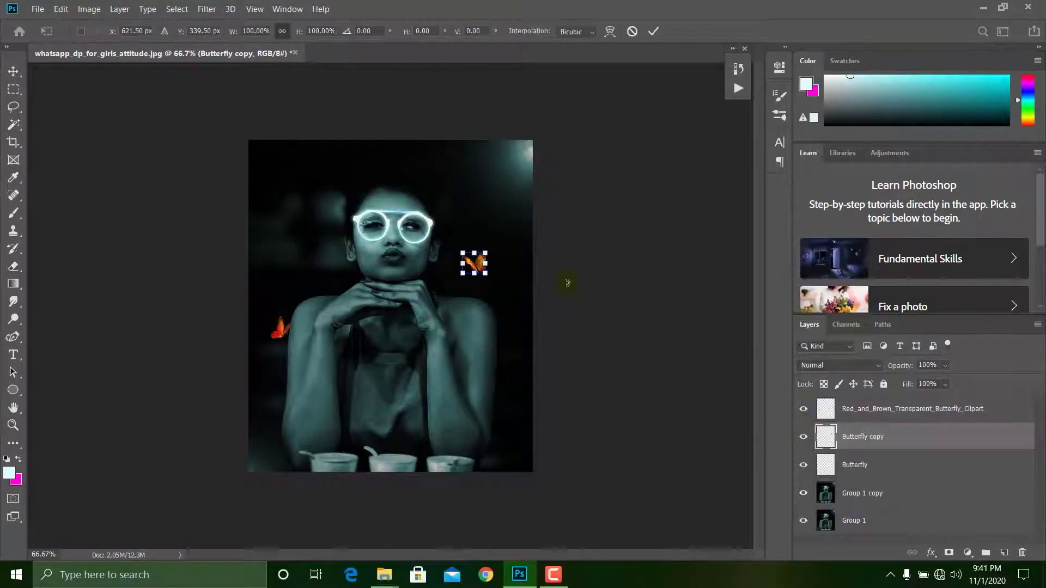
key(Escape)
key(ctrl+z)
drag(861, 410, 1004, 549)
key(ctrl+t)
drag(282, 330, 463, 244)
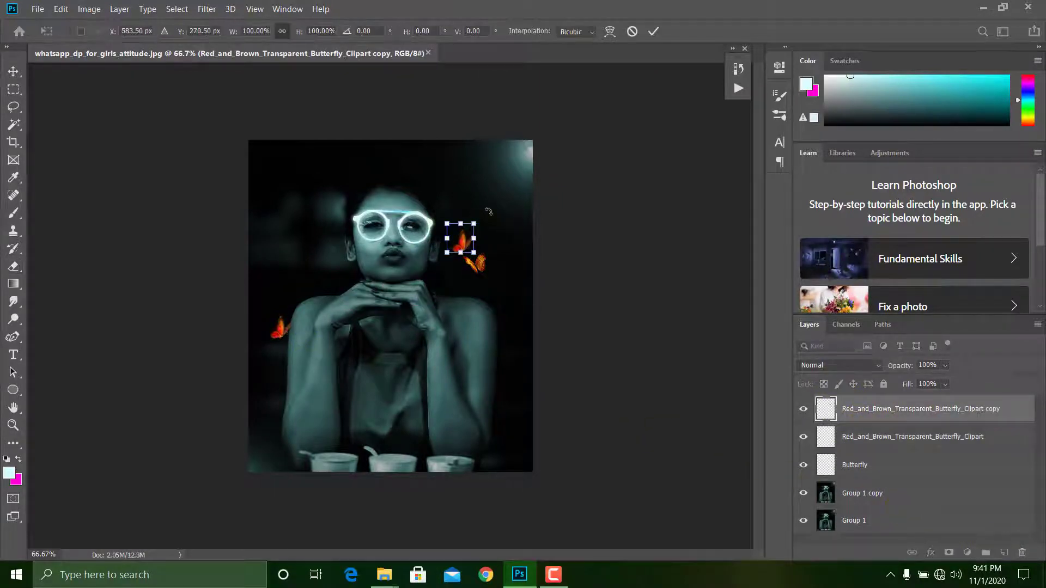
drag(448, 199, 504, 184)
drag(480, 236, 486, 441)
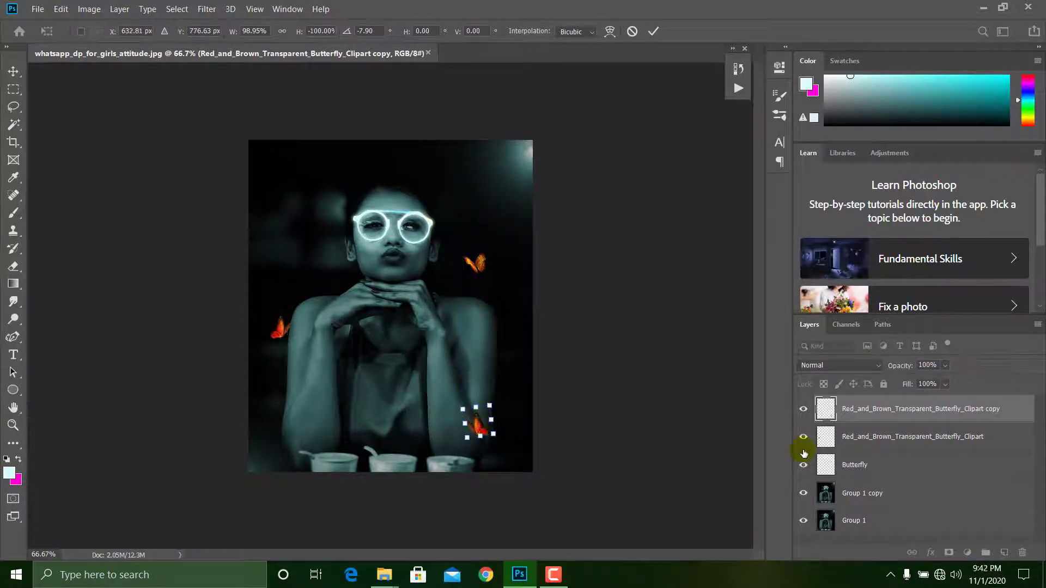
click(631, 32)
key(e)
key(Delete)
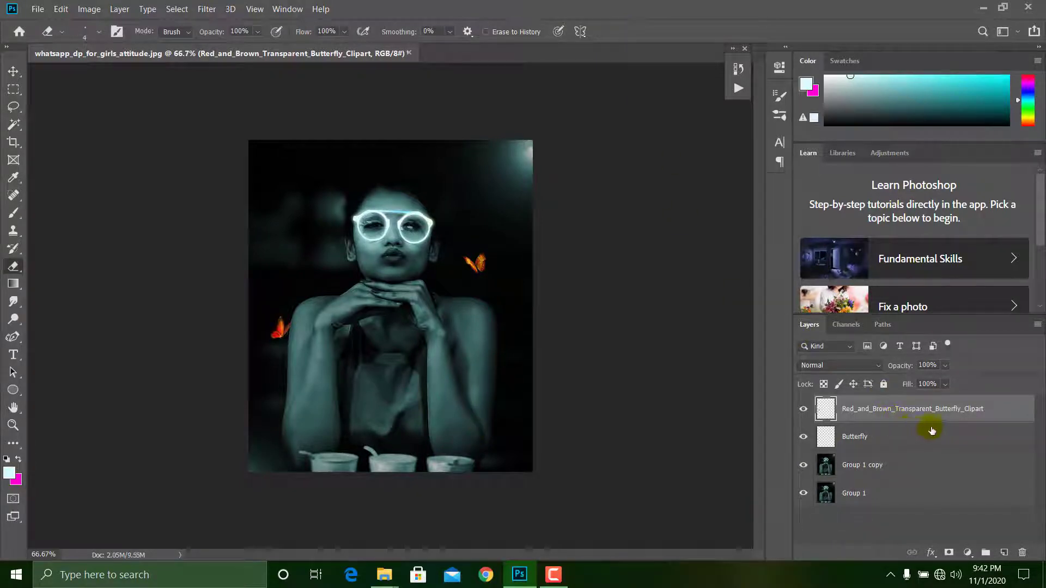
- Place PICSART-ZONE-LIGHT-18 from the photoshop,editing folder over the butterfly beside the face and set its blend mode to Color Dodge
key(alt+Tab)
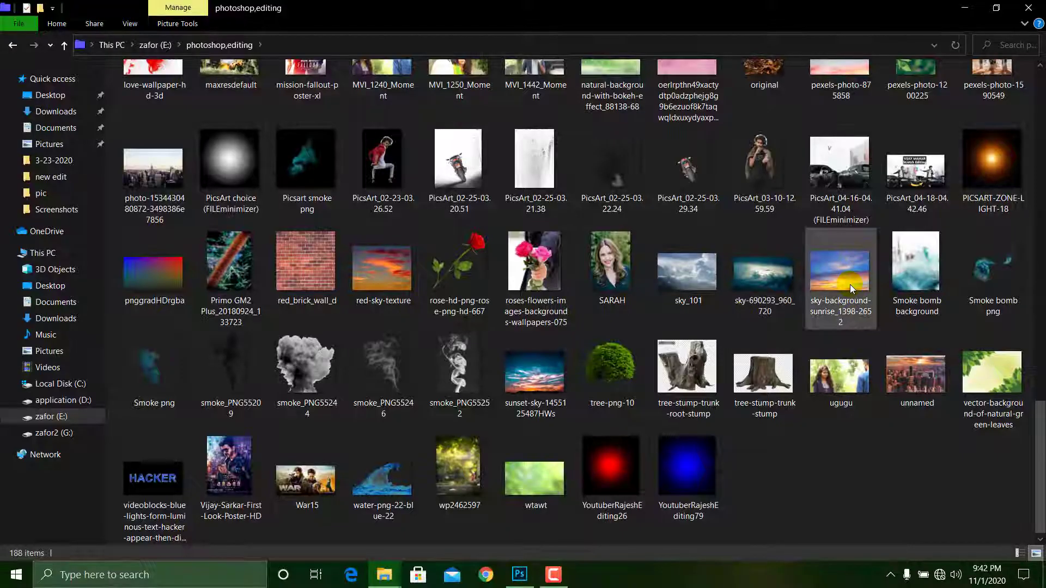
drag(989, 157, 430, 267)
click(520, 31)
key(e)
click(811, 365)
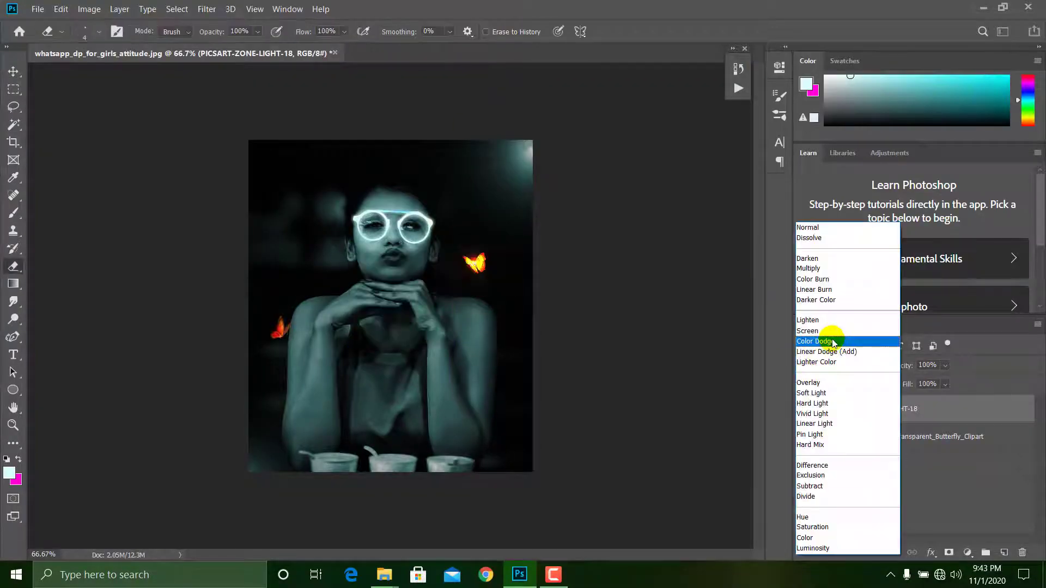
click(833, 343)
- Enlarge the PICSART-ZONE-LIGHT-18 layer slightly and center its light on the butterfly beside the face
key(ctrl+plus)
key(ctrl+t)
drag(591, 167, 598, 159)
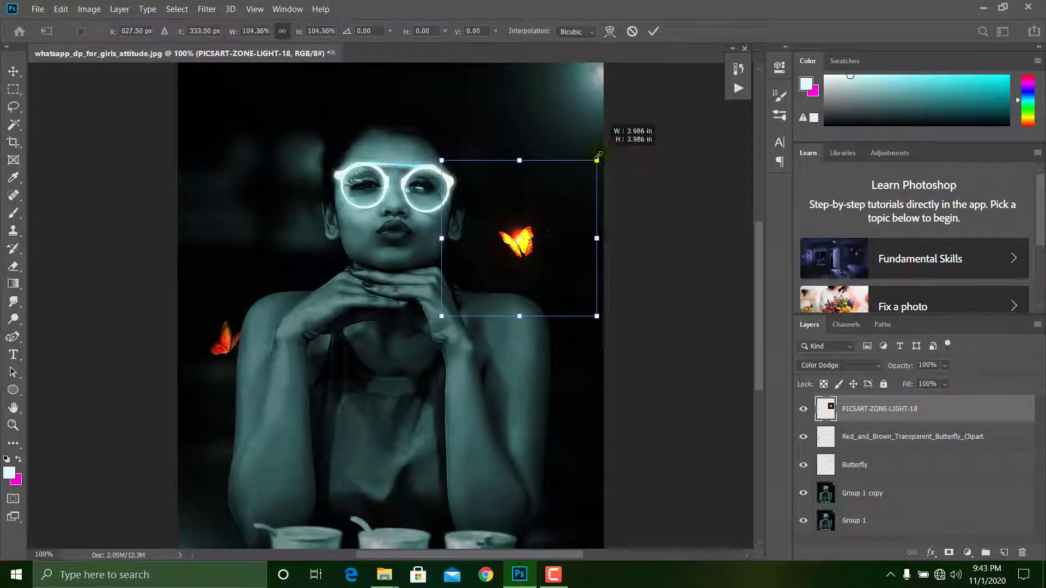
drag(552, 229, 526, 265)
drag(442, 324, 428, 324)
click(650, 33)
key(e)
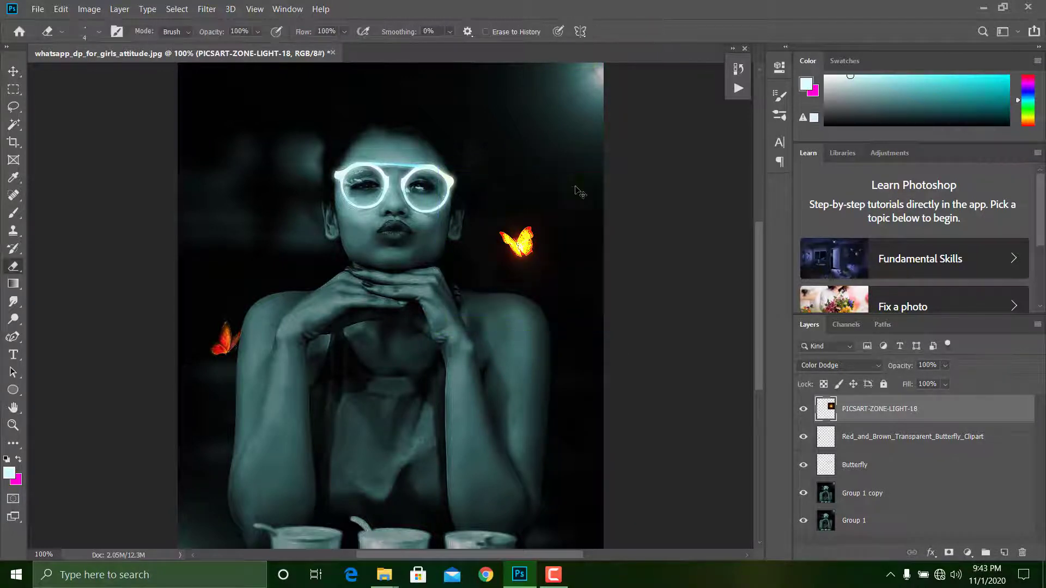
- Duplicate the PICSART-ZONE-LIGHT-18 layer and move the copy over the red butterfly by the left-hand shoulder
key(ctrl+minus)
key(ctrl+minus)
key(ctrl+j)
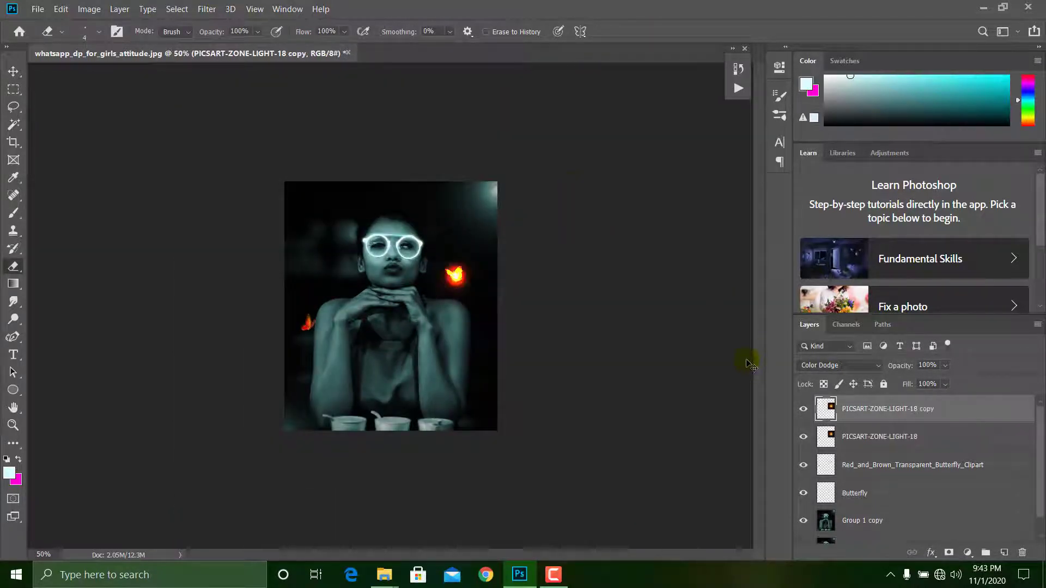
key(ctrl+t)
drag(471, 284, 324, 332)
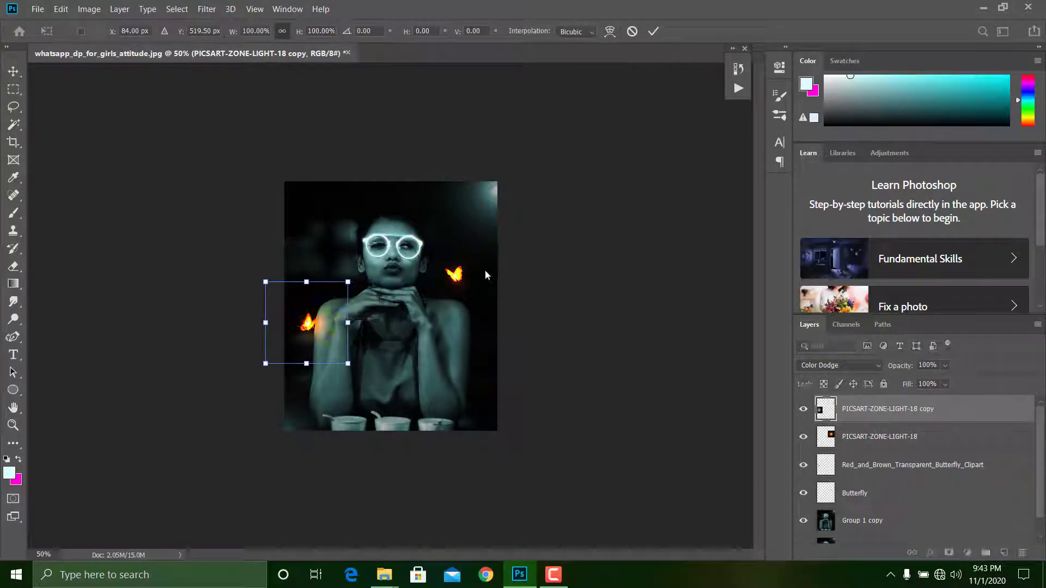
key(ctrl+plus)
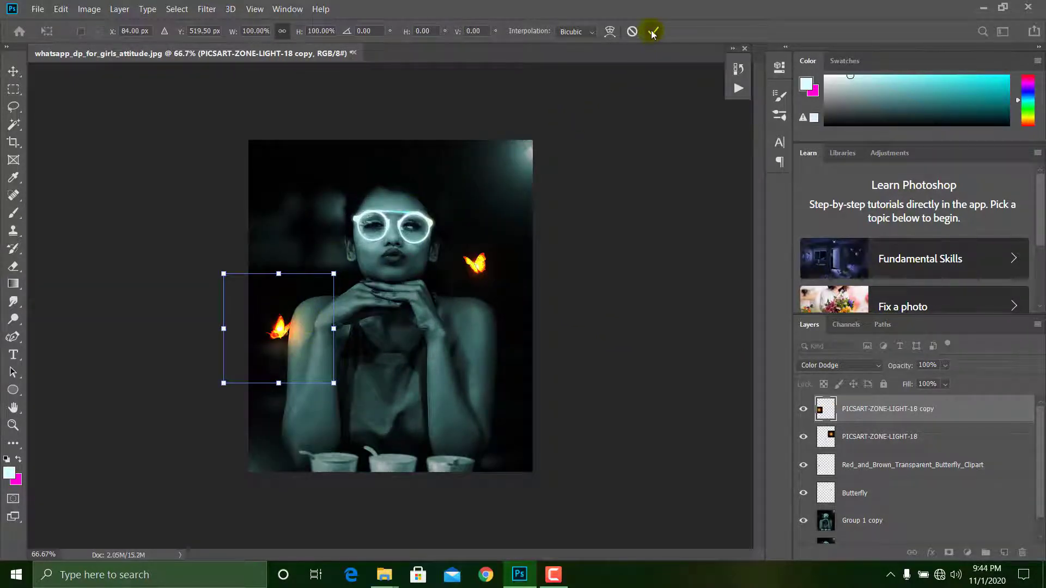
click(652, 33)
key(e)
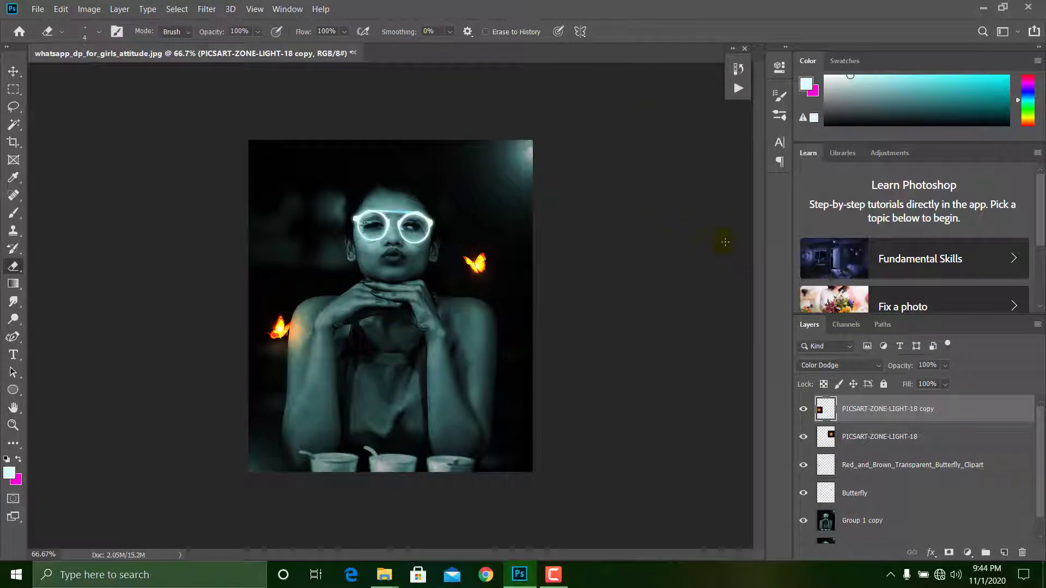
- Place the glow image from the desktop near the butterfly beside the face, scaled to about 14% and rotated about -63°
click(977, 9)
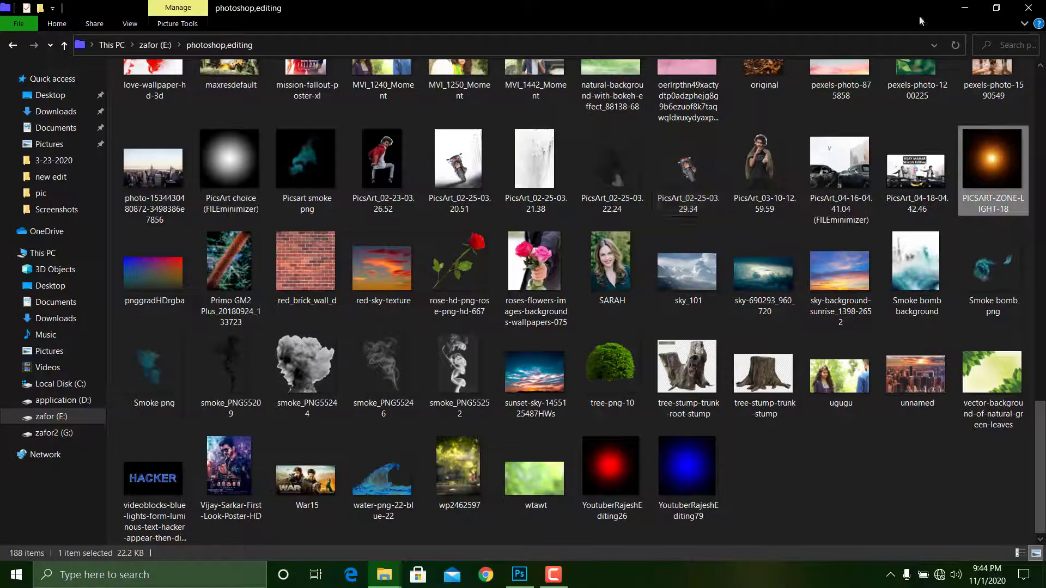
click(1031, 7)
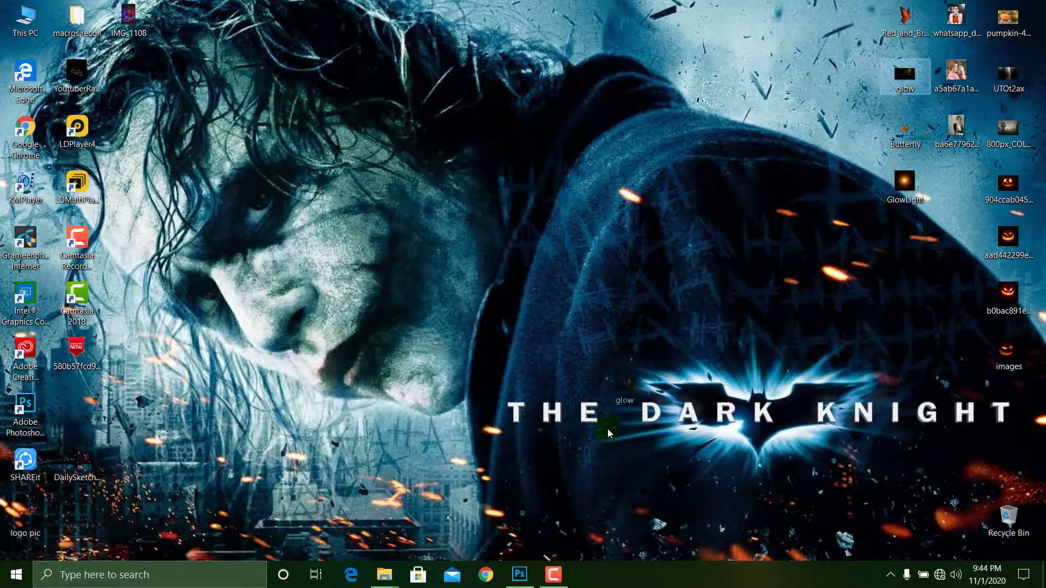
drag(609, 433, 488, 232)
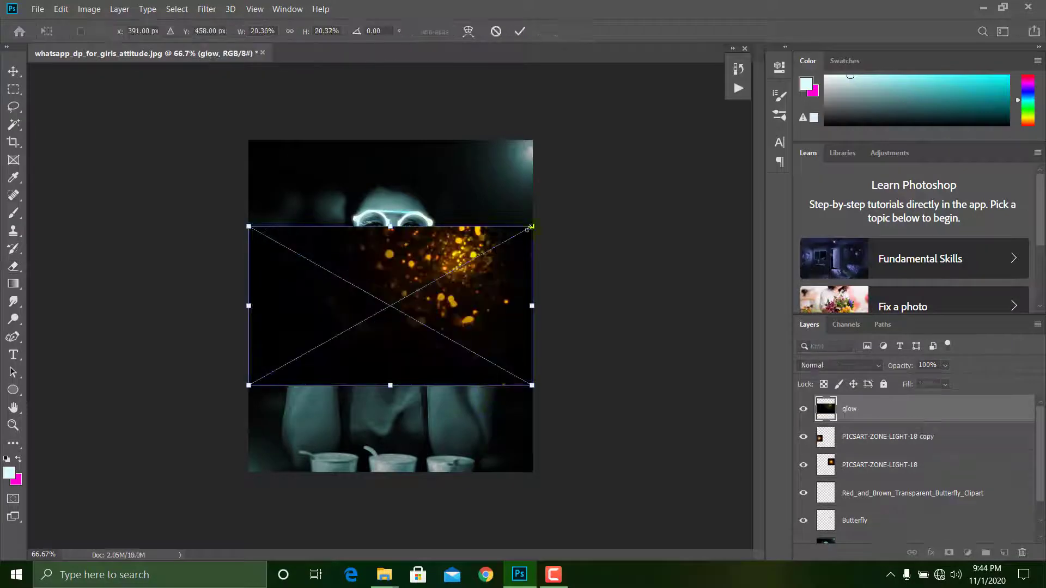
drag(322, 293, 351, 340)
drag(278, 272, 336, 322)
drag(536, 286, 390, 194)
drag(463, 331, 471, 289)
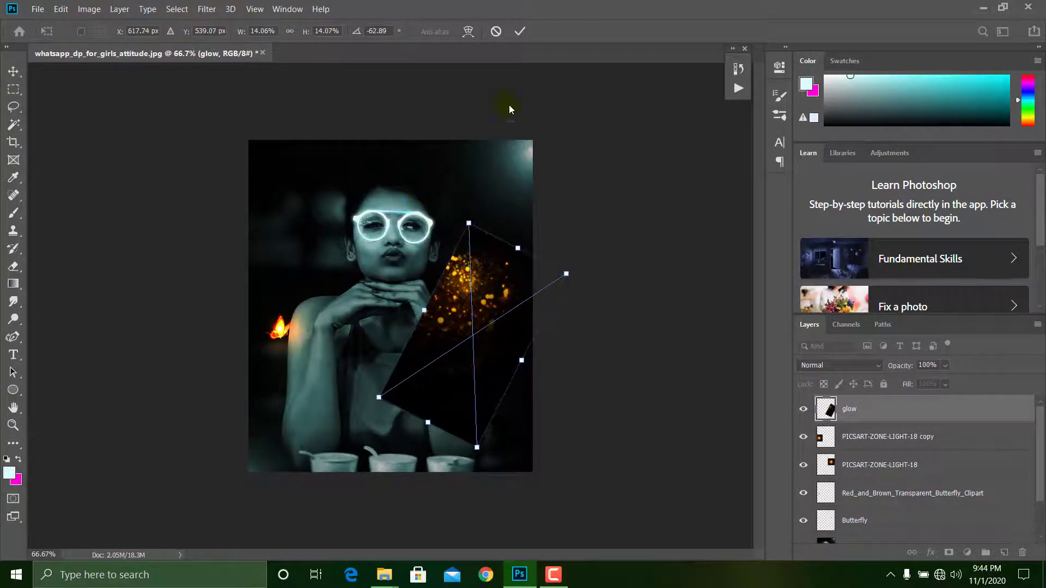
- Set the glow layer to Color Dodge and enlarge and shift its sparks to trail below the butterfly by the left-hand shoulder
click(826, 365)
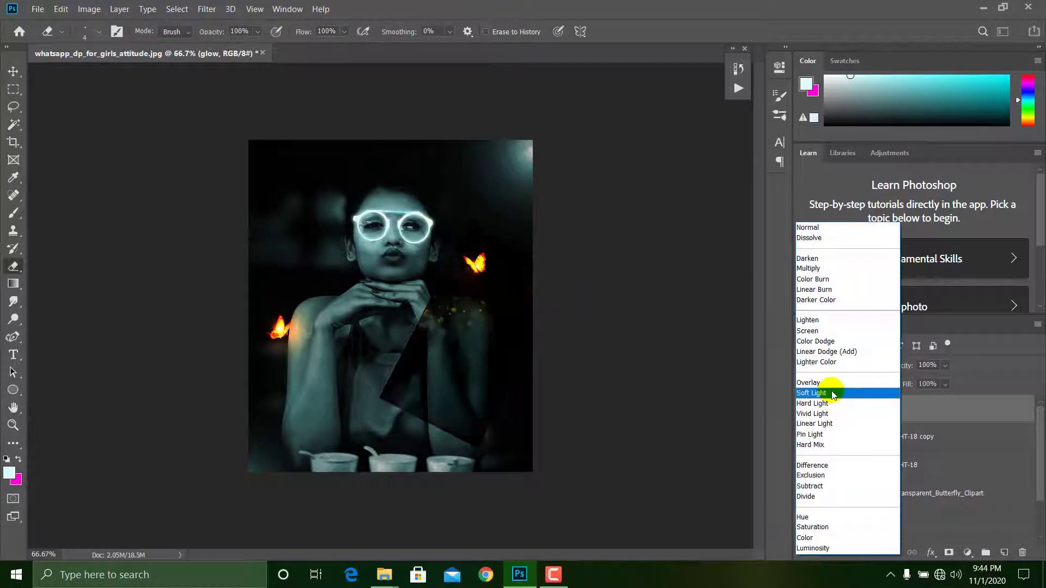
click(812, 334)
key(ctrl+t)
drag(475, 304, 449, 304)
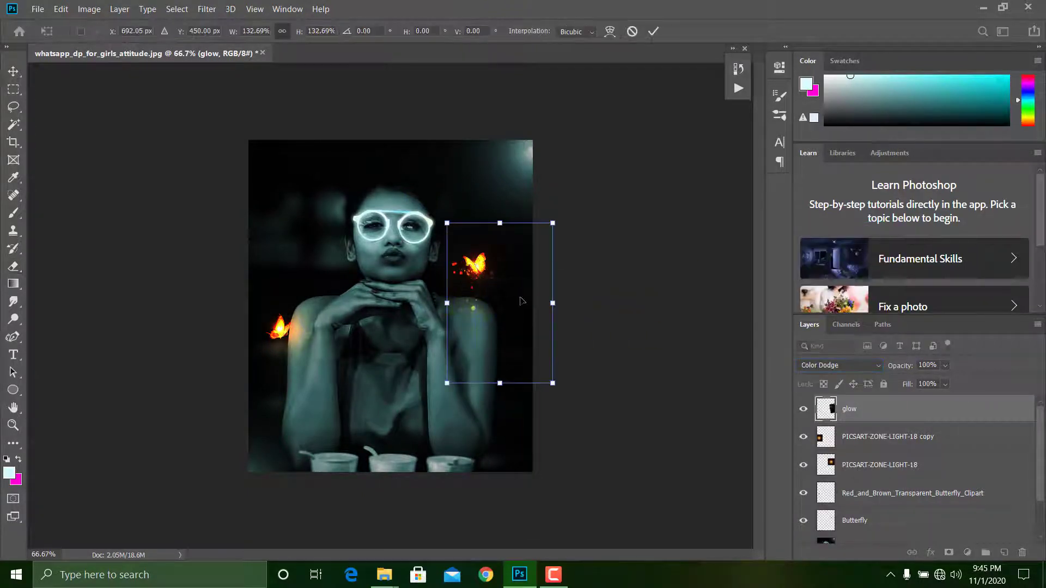
drag(566, 206, 560, 191)
drag(509, 280, 312, 361)
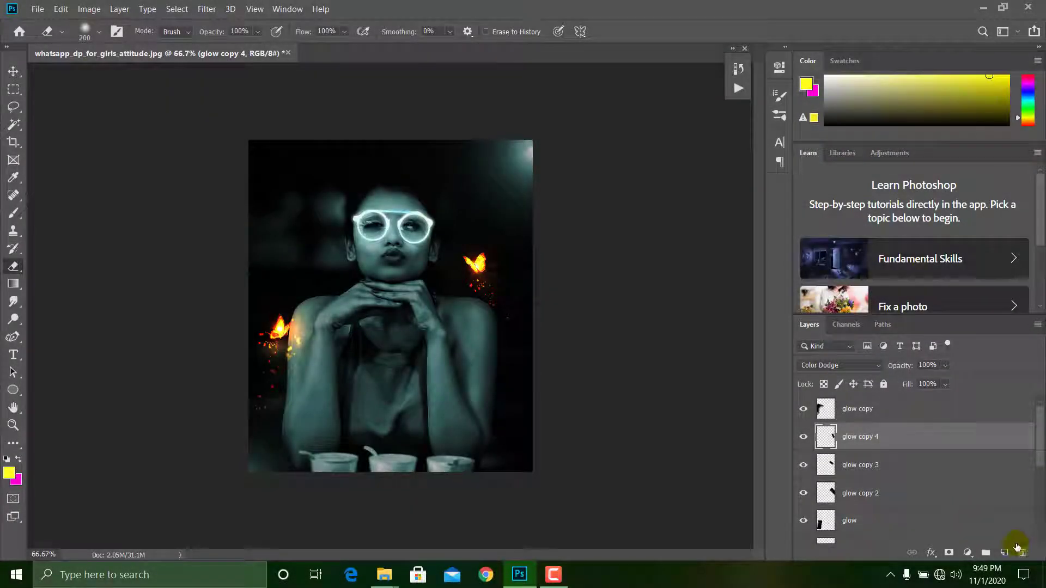
- Place an enlarged PICSART-ZONE-LIGHT-18 over the right-hand shoulder, directly above the Group 1 copy layer, and set it to Color Dodge
scroll(944, 491, down, 5)
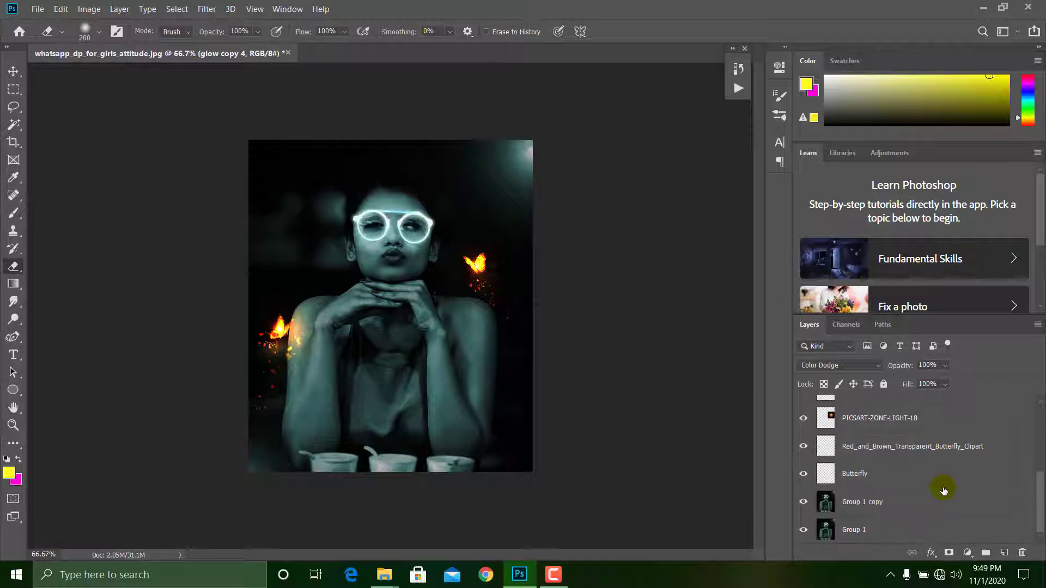
click(920, 483)
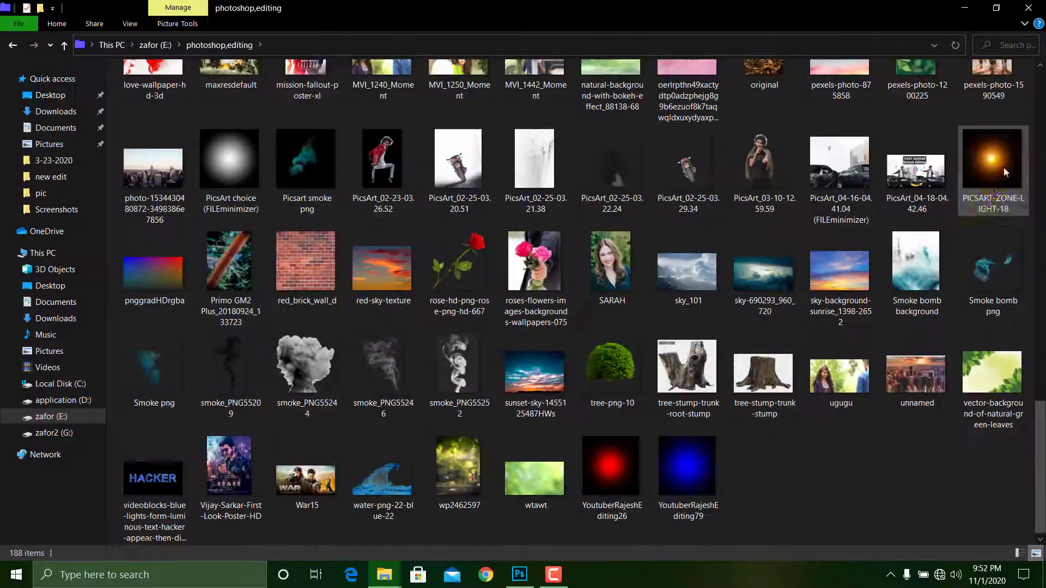
click(515, 566)
drag(429, 344, 541, 457)
drag(490, 397, 544, 286)
drag(405, 346, 351, 399)
drag(428, 364, 450, 392)
key(Return)
click(817, 365)
click(817, 341)
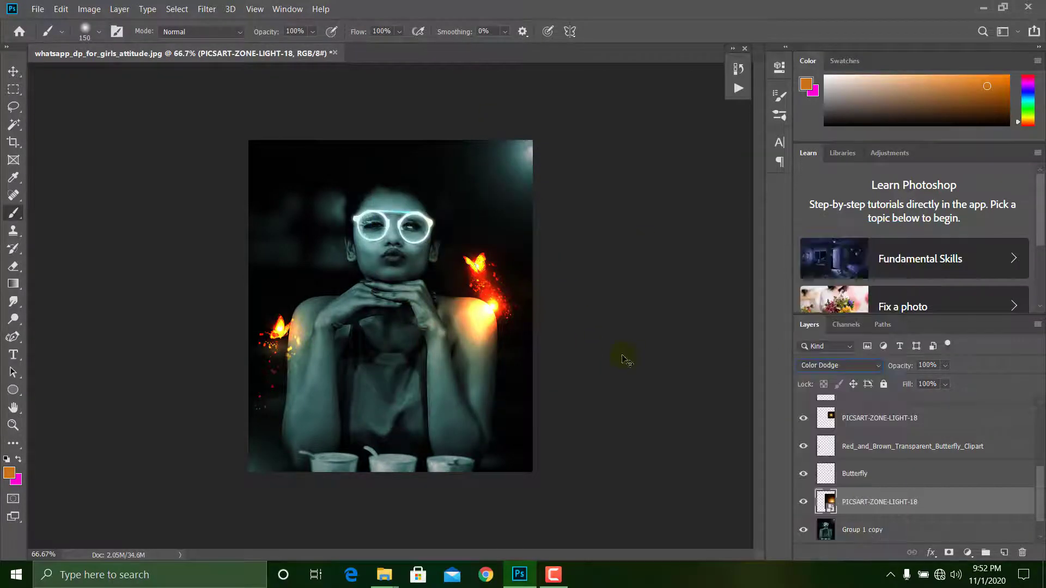
- Enlarge the new light layer to about 389% and center it on the butterfly beside the face
key(ctrl+t)
drag(521, 343, 490, 310)
drag(340, 394, 280, 455)
drag(350, 410, 386, 361)
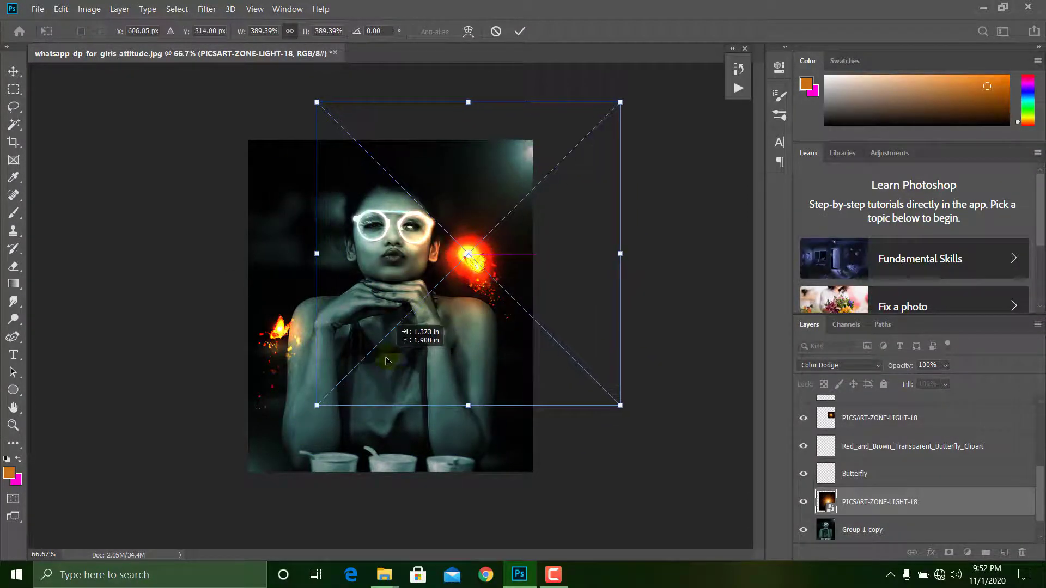
click(519, 31)
- Rasterize the large PICSART-ZONE-LIGHT-18 layer and duplicate it
right_click(885, 496)
click(734, 233)
key(ctrl+j)
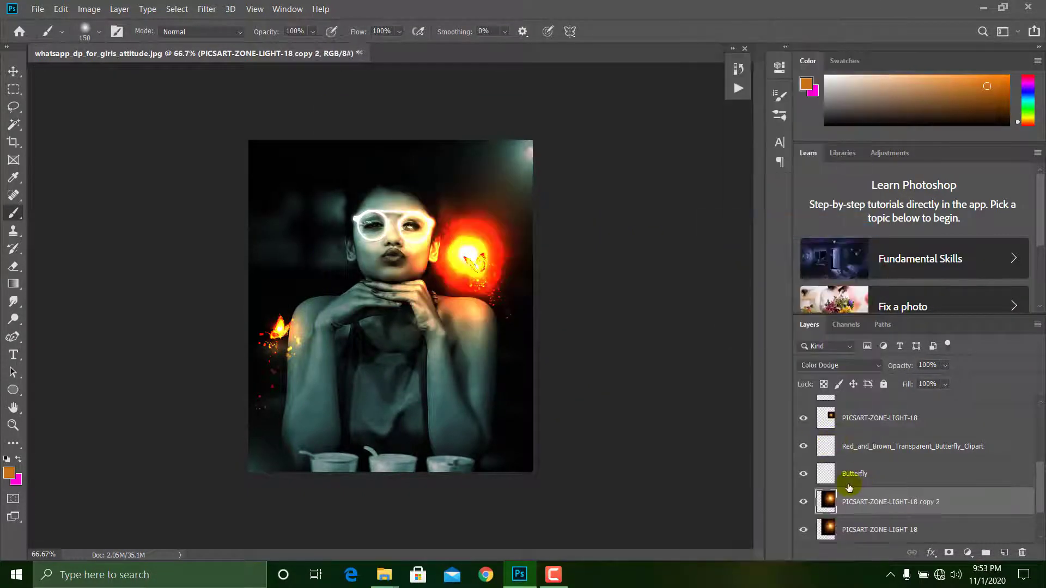
- Enlarge PICSART-ZONE-LIGHT-18 copy 2 to about 125% and move its light over the butterfly by the left-hand shoulder
key(ctrl+t)
drag(564, 303, 396, 289)
drag(460, 98, 322, 234)
drag(299, 309, 314, 339)
drag(338, 265, 456, 144)
drag(171, 432, 232, 409)
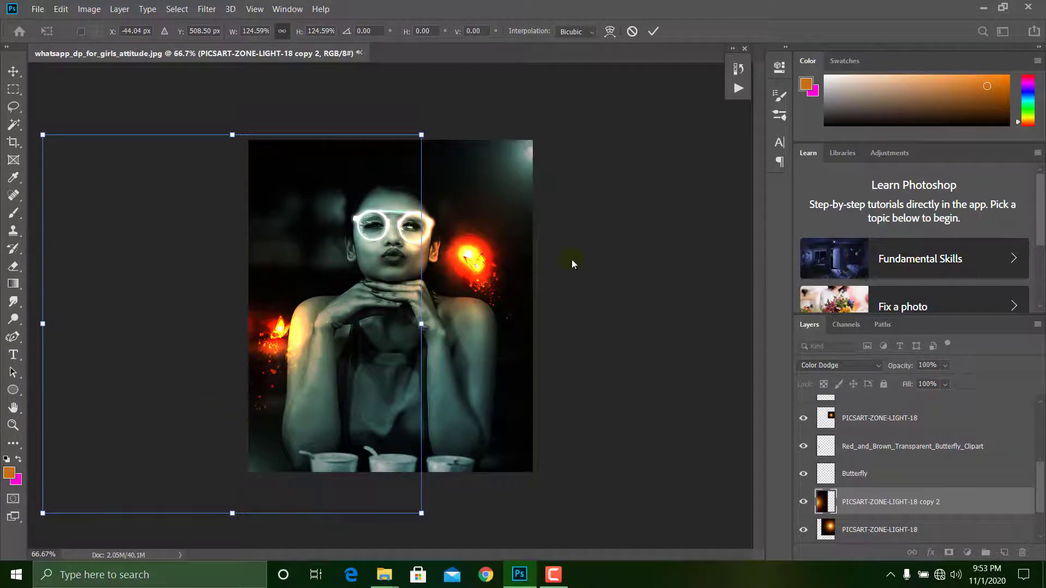
drag(323, 314, 336, 313)
key(Return)
- Delete the Butterfly layer and add a black mask that hides PICSART-ZONE-LIGHT-18 copy 2
click(865, 475)
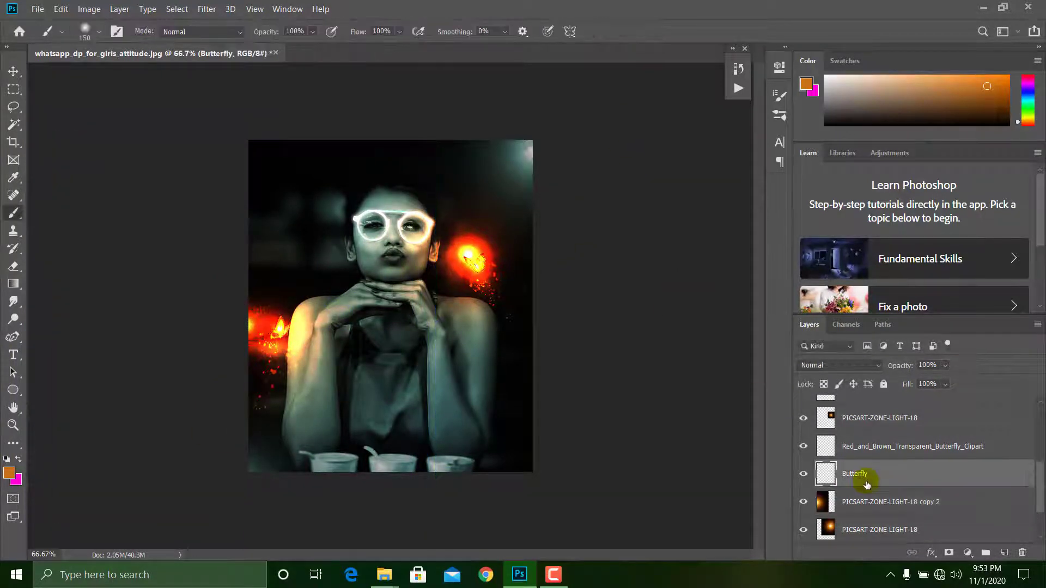
key(Delete)
alt+click(949, 553)
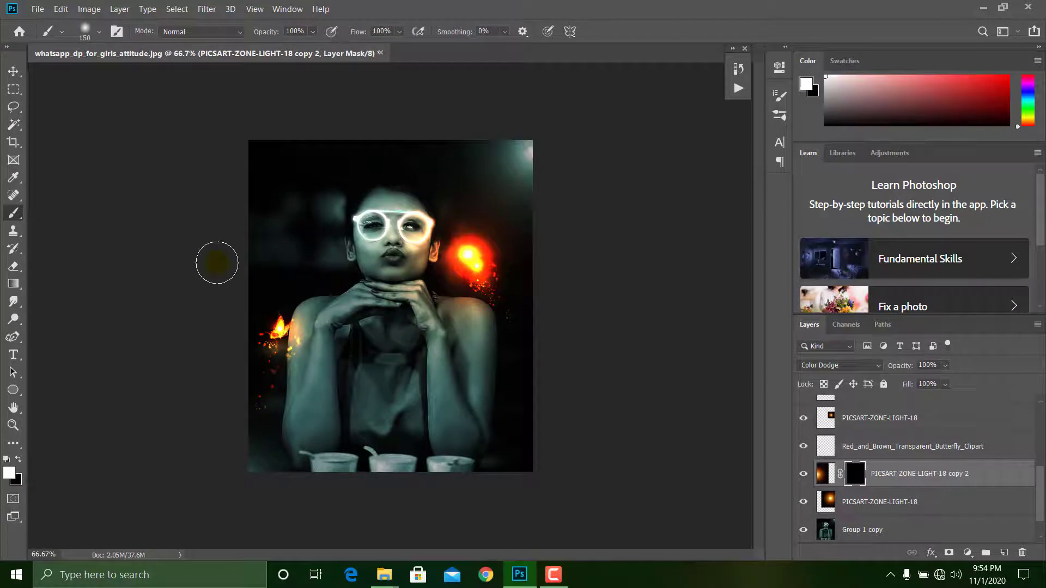
- Undo the black mask on PICSART-ZONE-LIGHT-18 copy 2 and hide that layer
key(ctrl+z)
scroll(811, 483, down, 1)
click(830, 475)
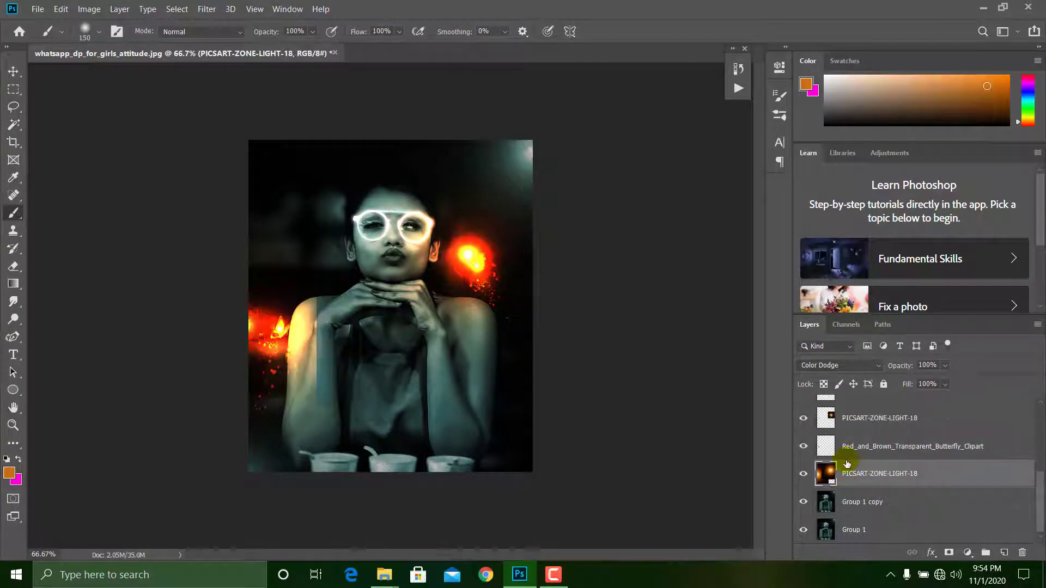
scroll(824, 504, up, 1)
click(802, 476)
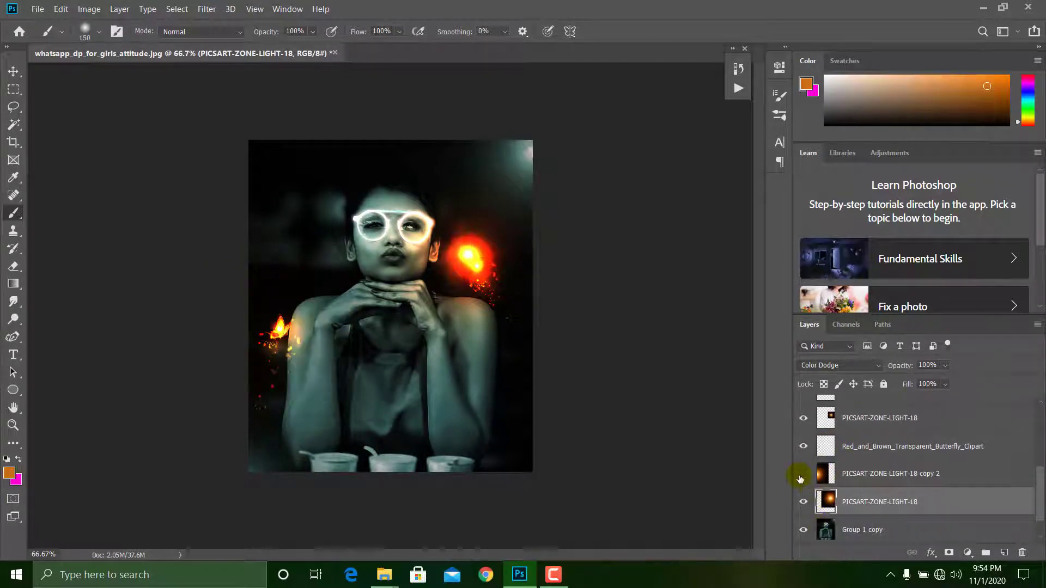
- Add a black mask to the PICSART-ZONE-LIGHT-18 layer above Group 1 copy and paint its warm light onto the face, hand and right-hand shoulder
alt+click(948, 553)
key(ctrl+plus)
key(ctrl+plus)
scroll(329, 256, up, 2)
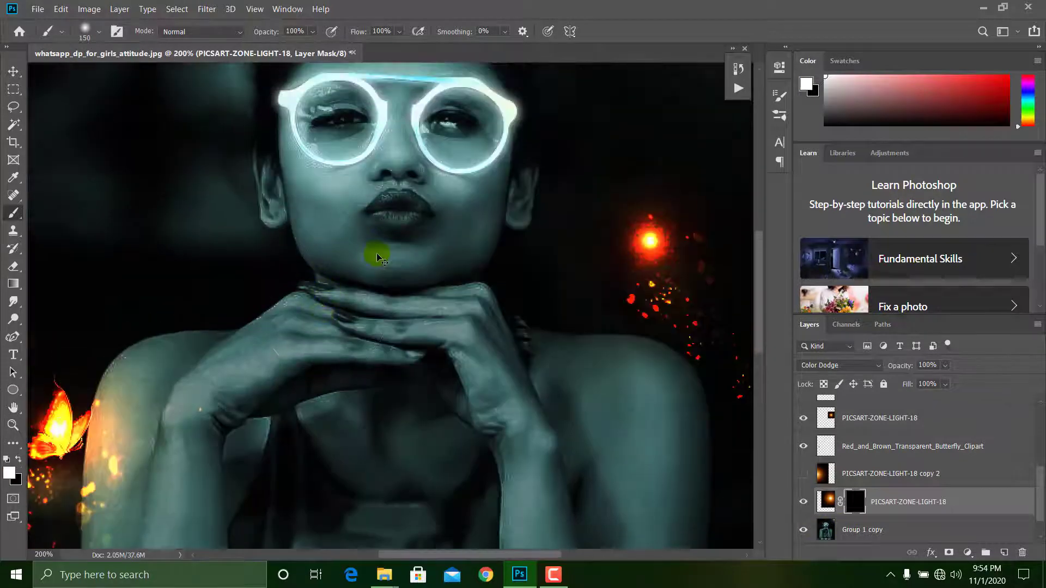
key(ctrl+minus)
mouse_move(410, 278)
mouse_down()
mouse_move(427, 229)
mouse_move(401, 234)
mouse_move(407, 173)
mouse_move(430, 320)
mouse_move(496, 363)
mouse_move(504, 348)
mouse_move(524, 391)
mouse_up()
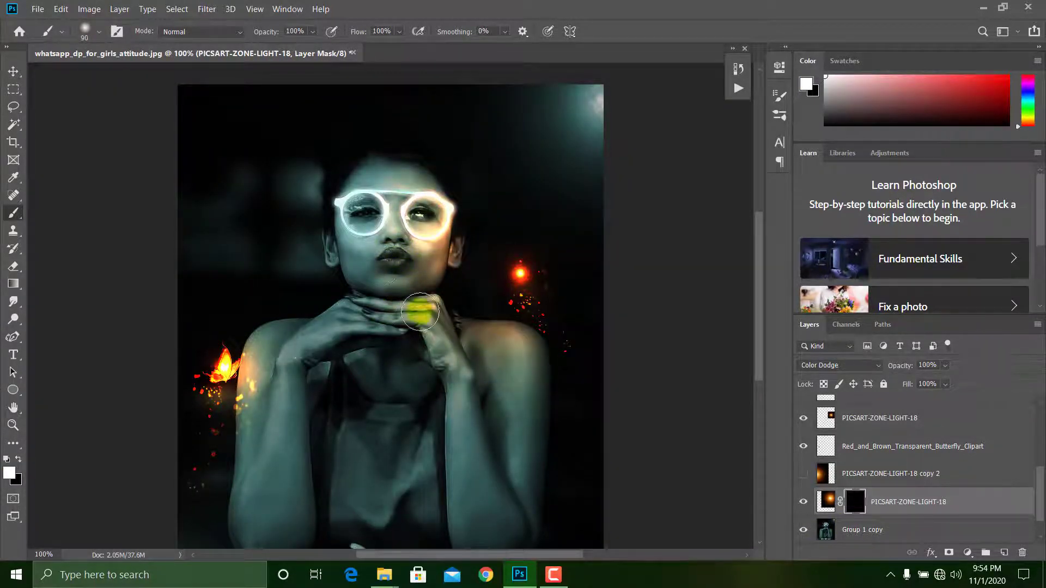
- Erase the warm light spilling over the glasses from the PICSART-ZONE-LIGHT-18 mask, using the Eraser
click(13, 266)
click(96, 32)
mouse_move(309, 148)
mouse_down()
mouse_move(415, 175)
mouse_move(329, 145)
mouse_up()
key(bracketright)
key(bracketright)
key(bracketright)
key(bracketright)
click(13, 213)
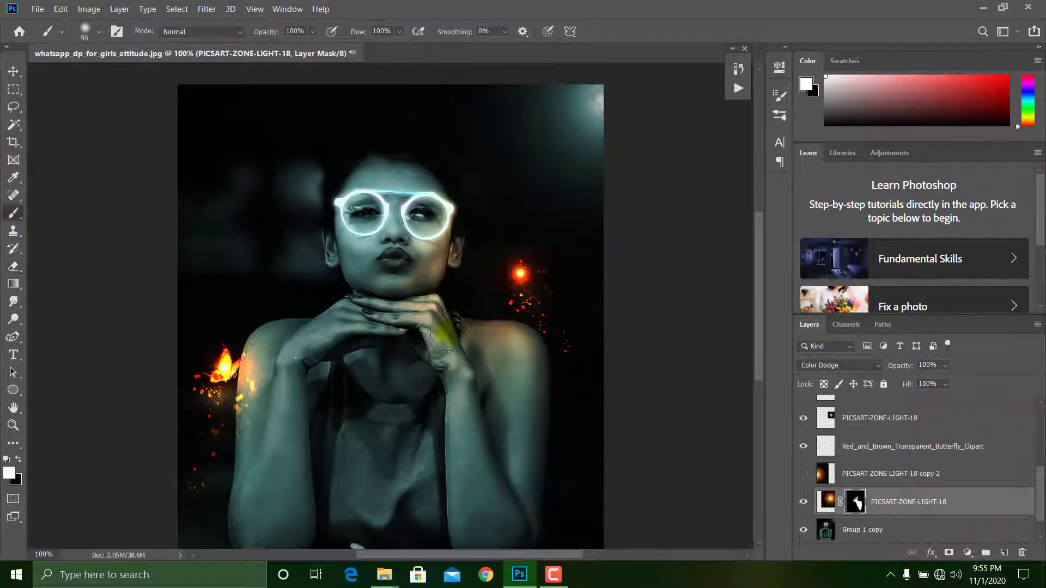
- Show PICSART-ZONE-LIGHT-18 copy 2, add a black mask to it and paint its warm light onto the left-hand shoulder and arm
click(804, 474)
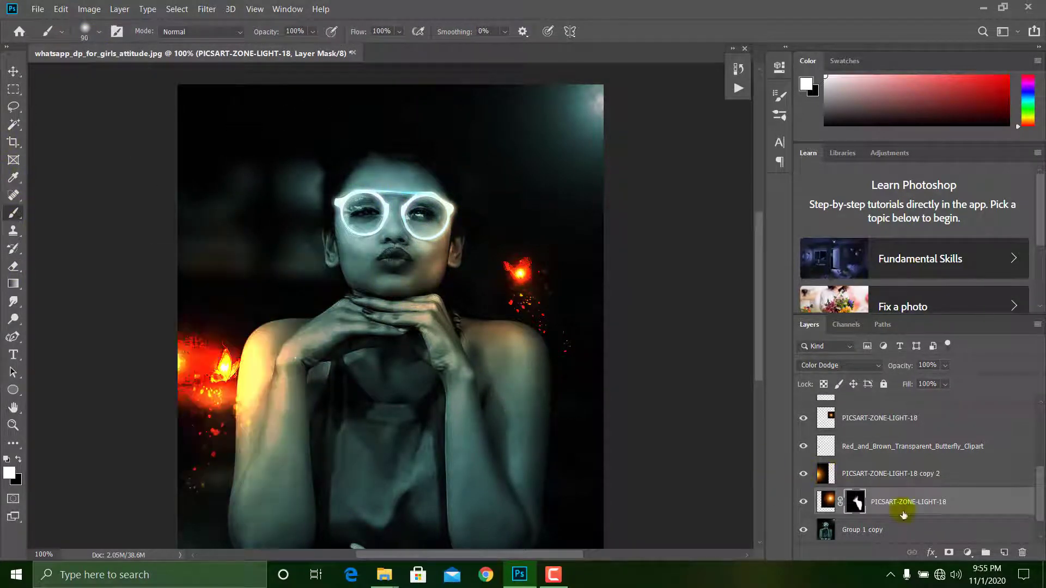
click(883, 473)
alt+click(948, 554)
key(d)
mouse_move(264, 368)
mouse_down()
mouse_move(276, 351)
mouse_move(310, 348)
mouse_move(295, 422)
mouse_move(271, 429)
mouse_move(258, 480)
mouse_up()
scroll(258, 480, down, 3)
drag(345, 268, 414, 262)
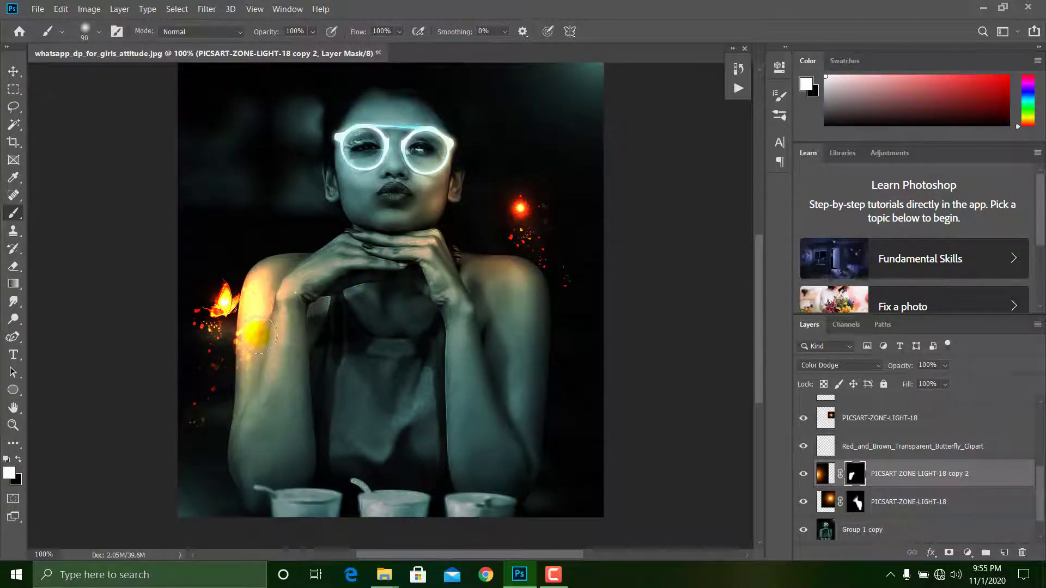
key(ctrl+minus)
key(ctrl+minus)
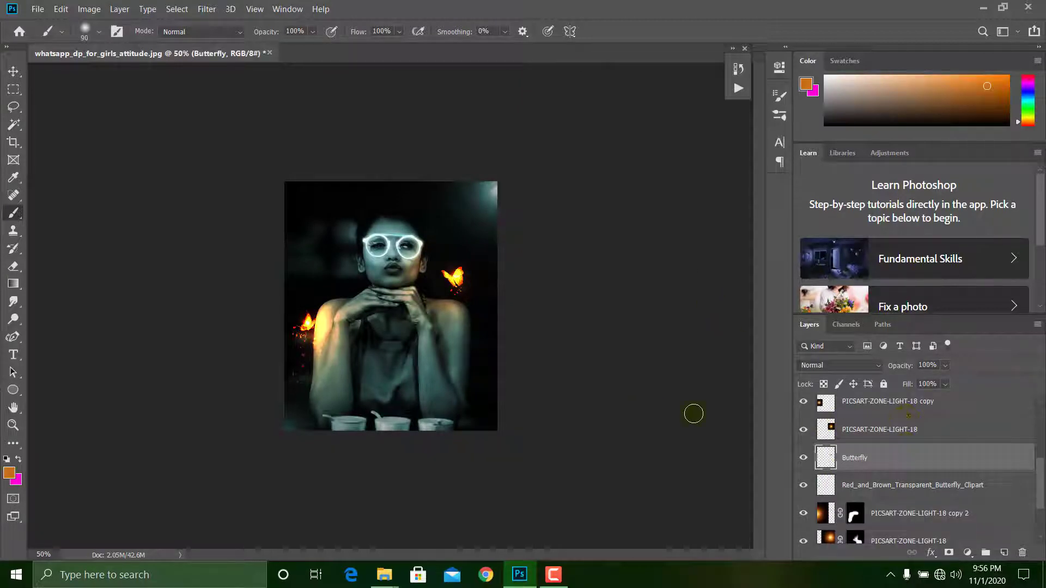
- Group all the layers down to Group 1 and convert the group to a smart object
scroll(877, 463, up, 3)
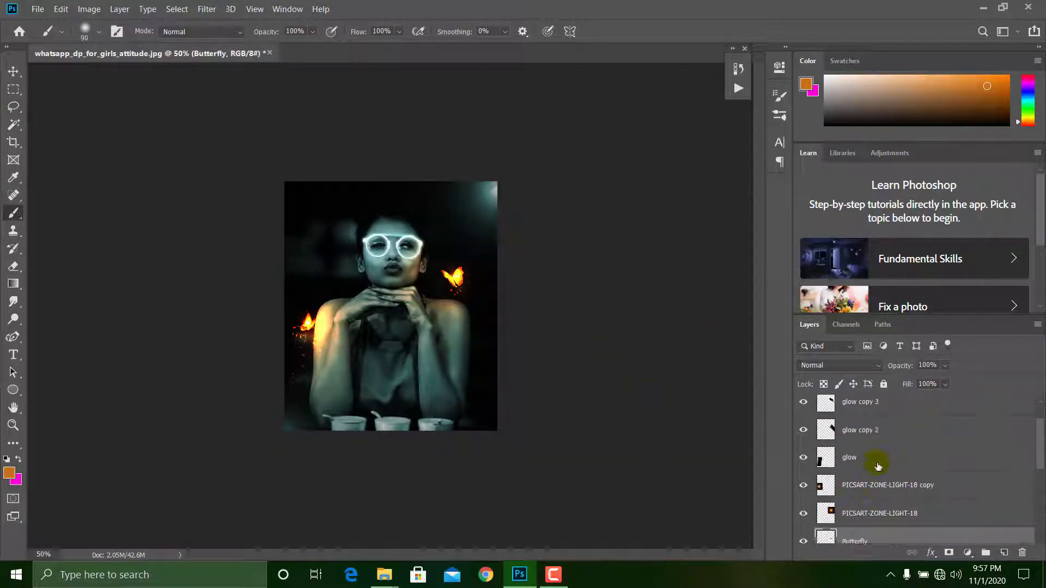
scroll(877, 463, down, 5)
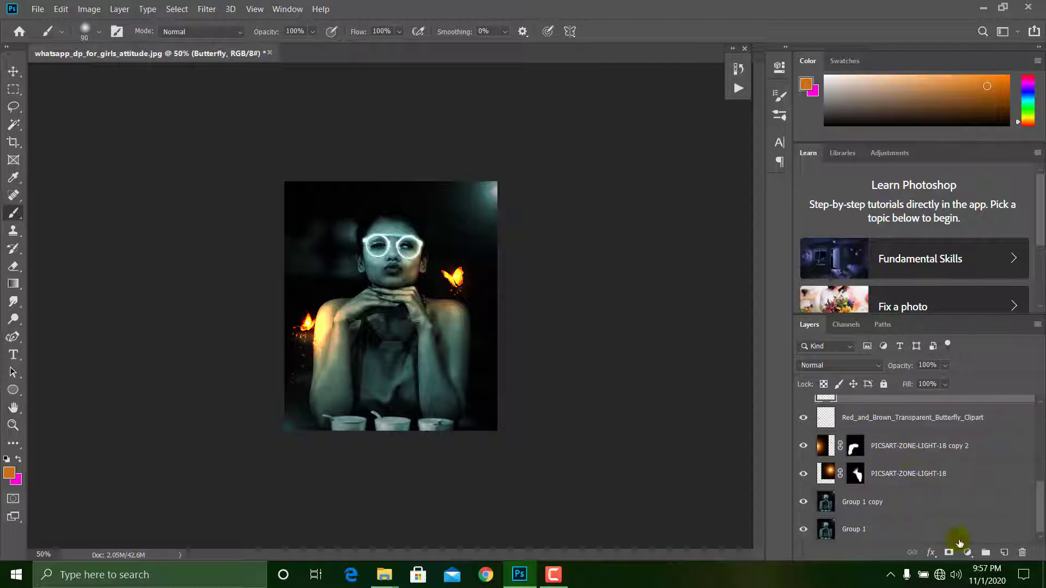
scroll(913, 504, up, 3)
click(901, 412)
shift+click(898, 438)
shift+click(893, 493)
shift+click(891, 517)
scroll(886, 484, down, 1)
shift+click(882, 493)
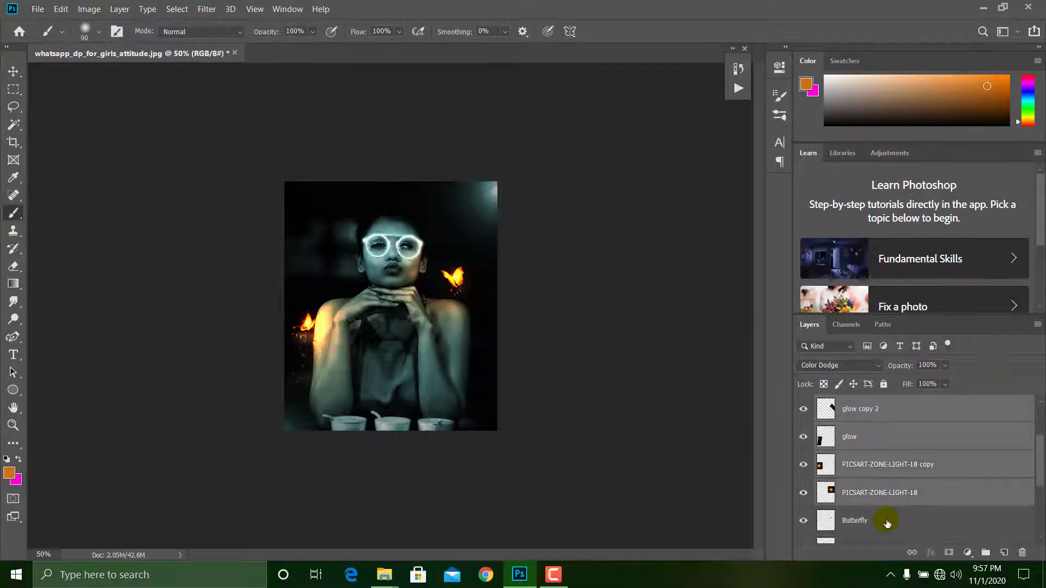
scroll(887, 512, down, 3)
shift+click(898, 448)
shift+click(899, 503)
shift+click(902, 526)
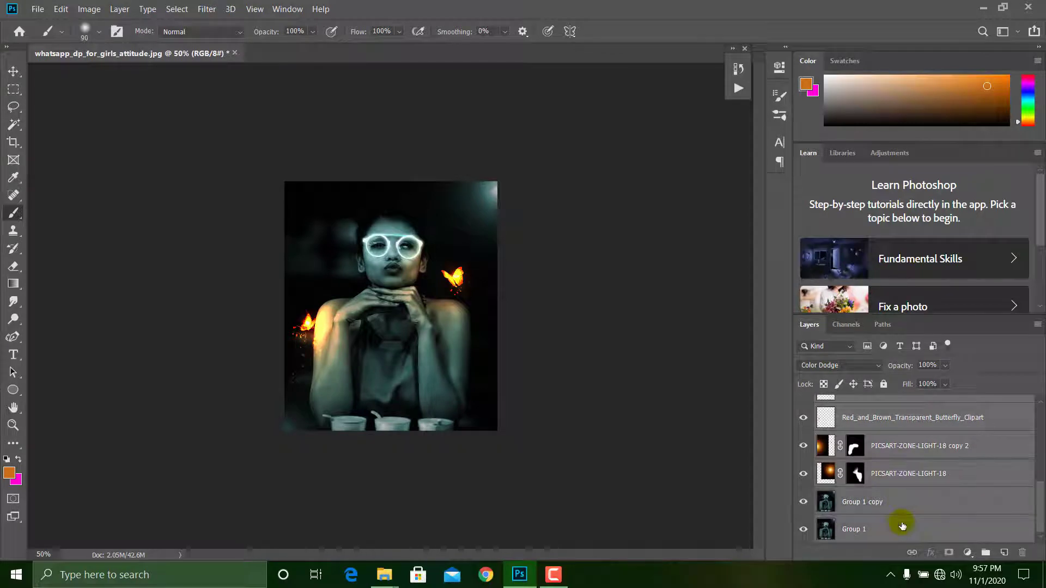
click(984, 553)
right_click(904, 405)
click(822, 212)
- Rasterize the Group 2 layer and crop the canvas to trim the thin light edges
right_click(893, 407)
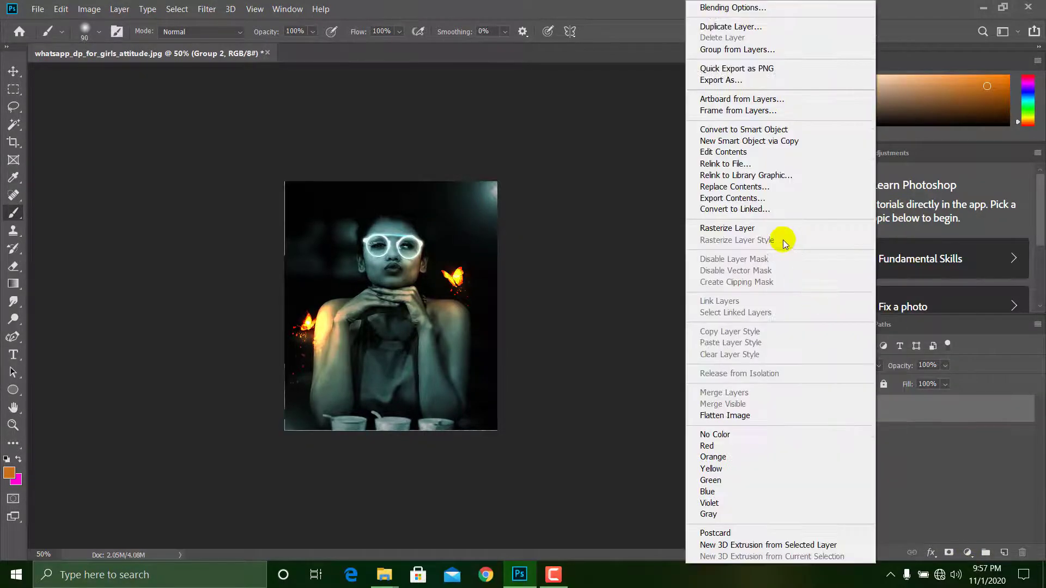
click(781, 229)
click(13, 142)
key(Return)
key(Return)
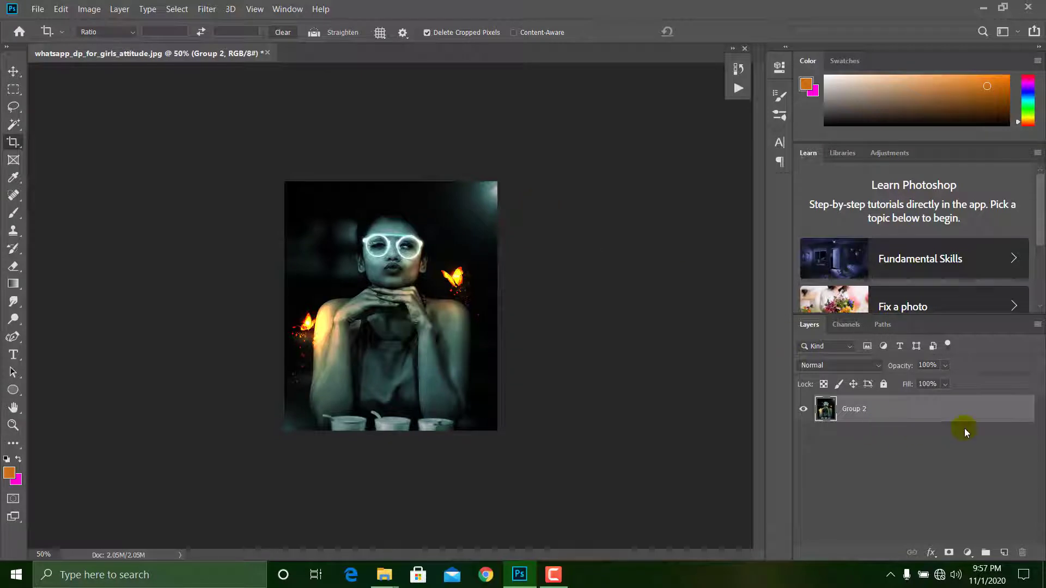
- Raise Vibrance to +38 and Dehaze to +13 in the Camera Raw Filter
click(206, 9)
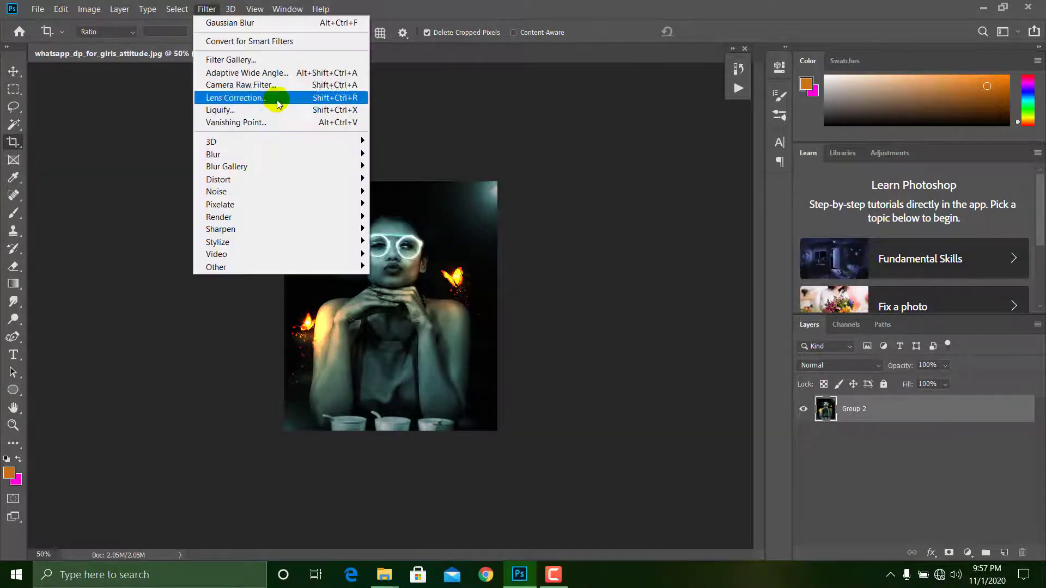
click(272, 84)
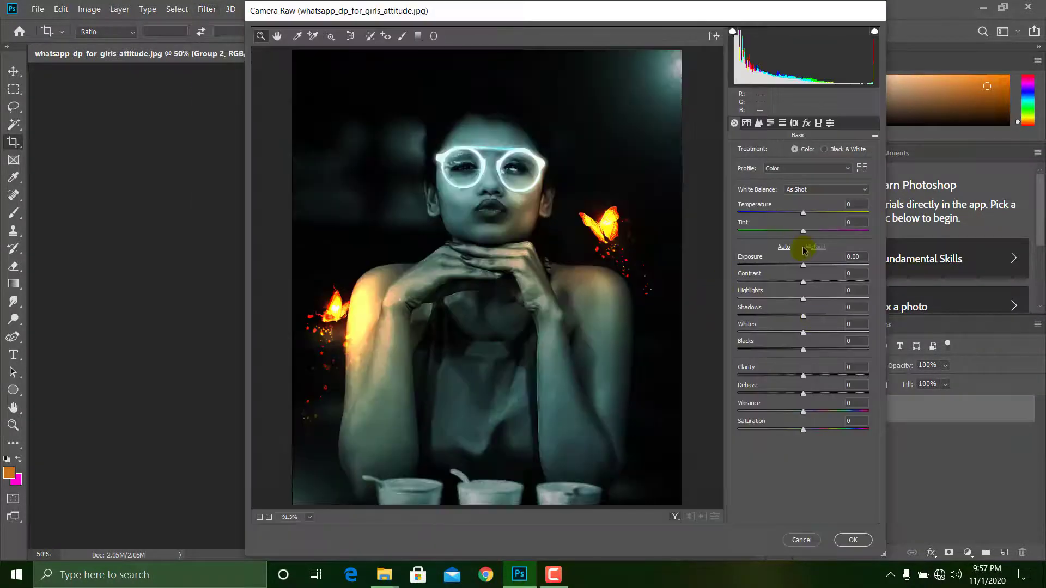
drag(805, 414, 845, 418)
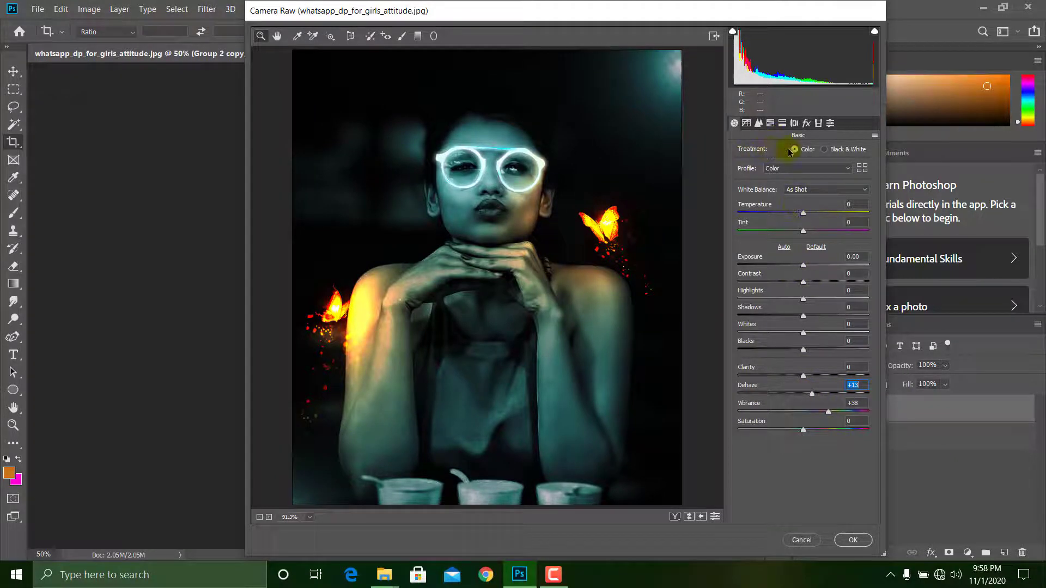
- Add a post-crop vignette with Amount -100 and Feather 99, and apply the Camera Raw adjustments
click(806, 123)
drag(802, 264, 726, 261)
drag(802, 323, 863, 325)
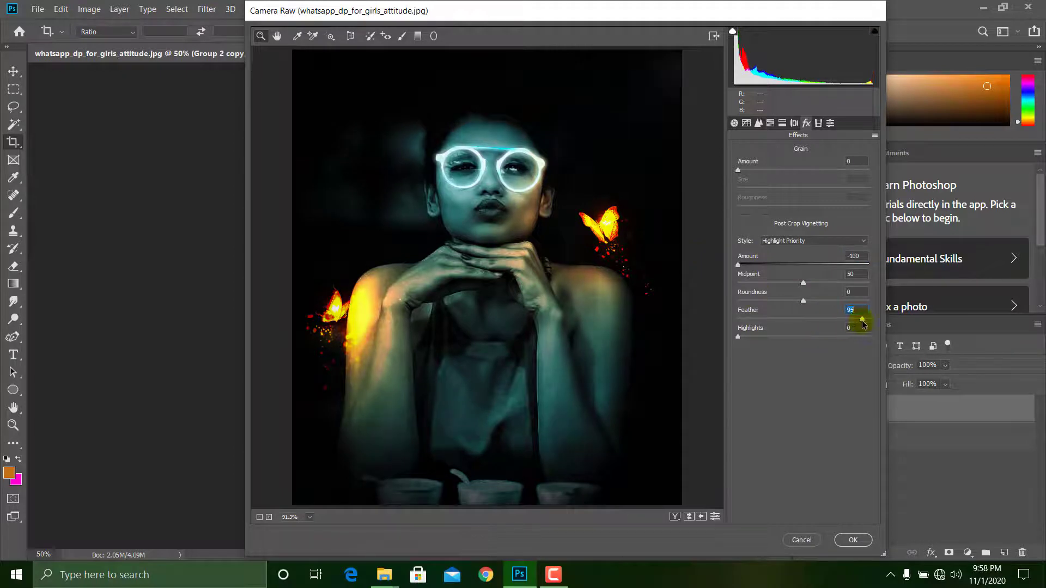
click(848, 537)
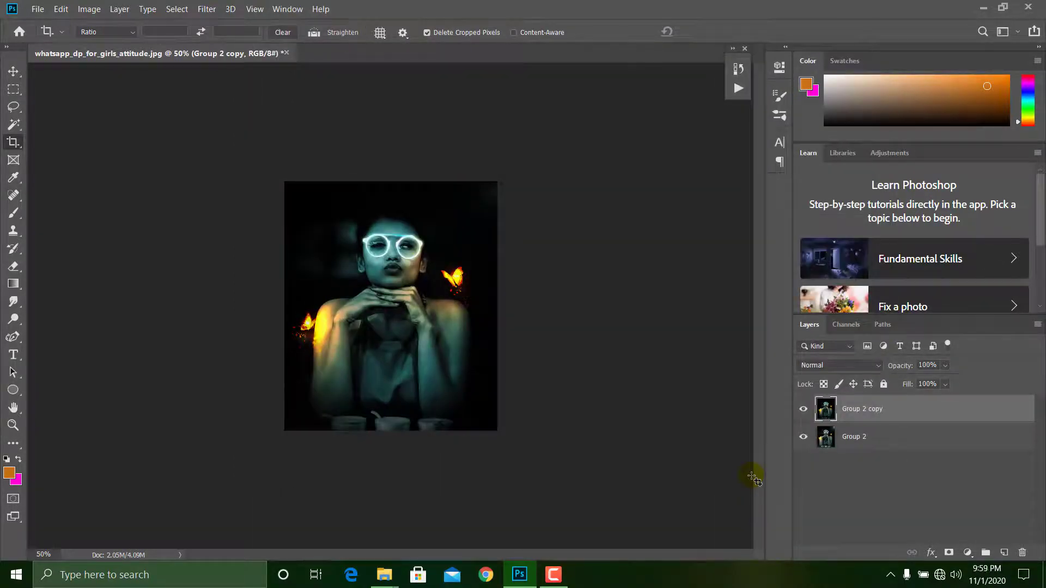
- Compare the image with and without Group 2 copy, and merge that layer down into Group 2
click(803, 409)
click(803, 408)
key(ctrl+e)
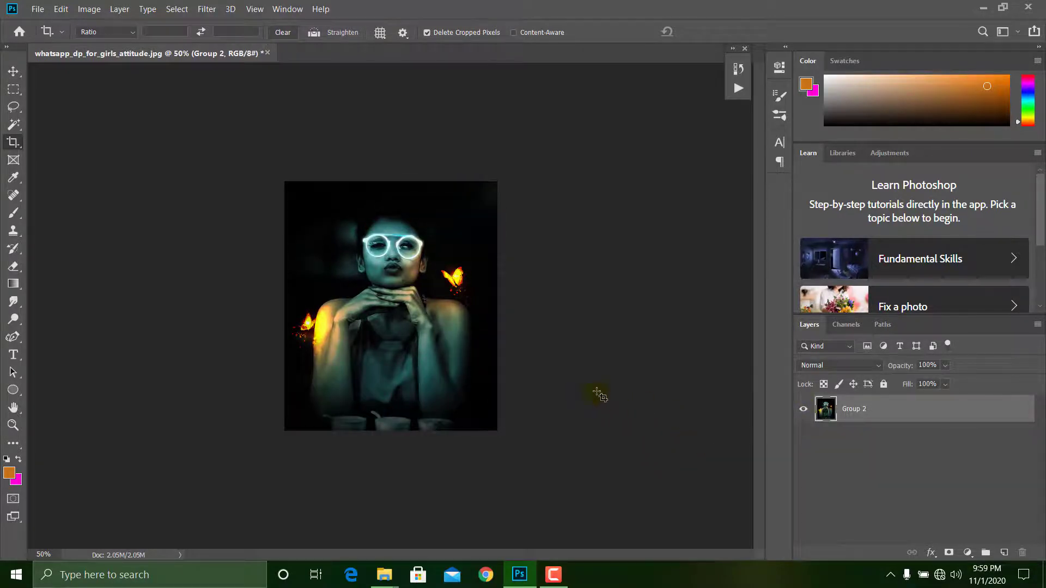
key(ctrl+plus)
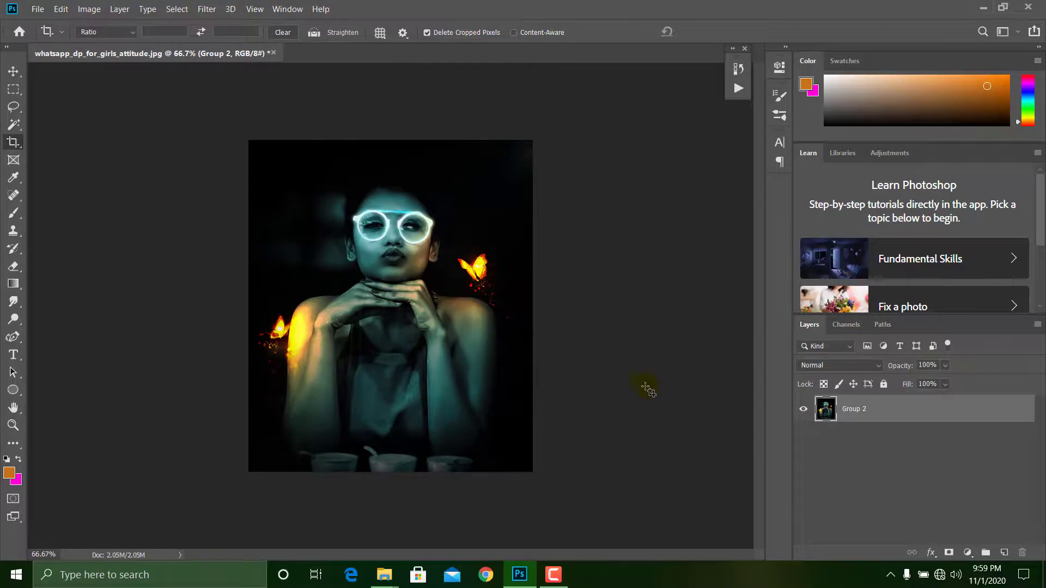
- Start saving the finished portrait as a new file
click(38, 9)
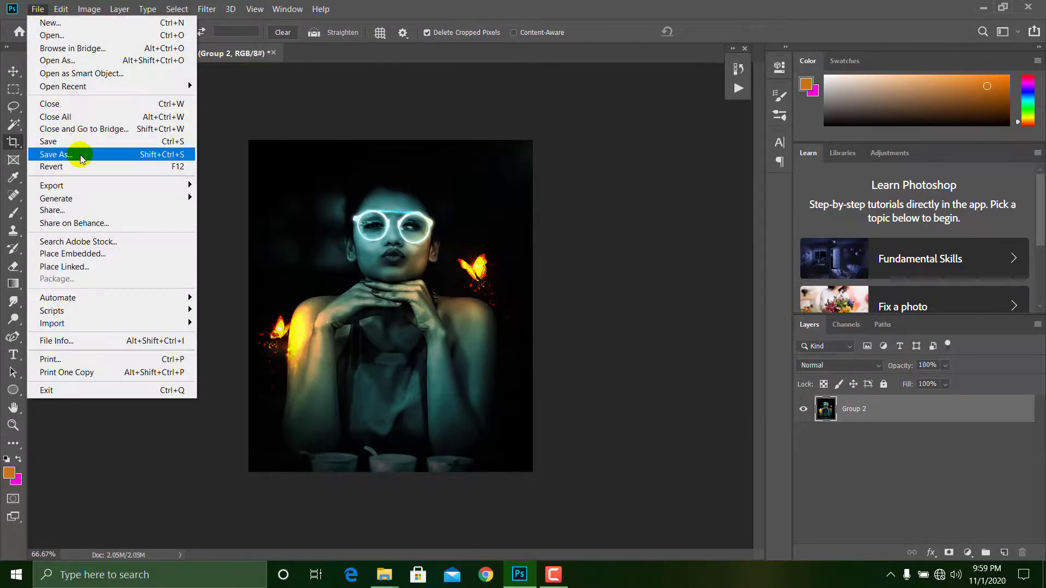